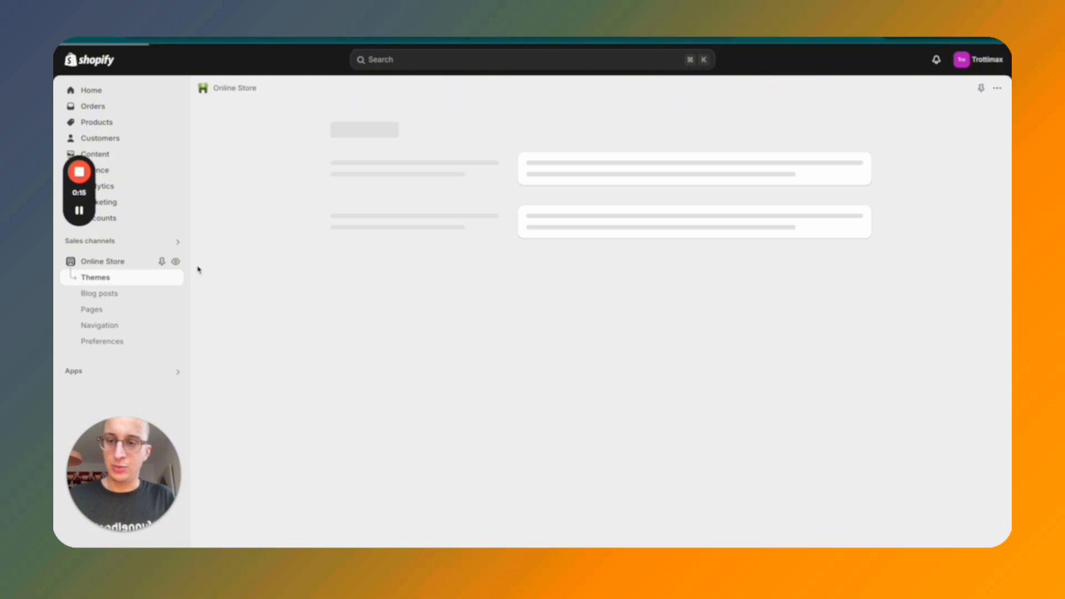
Open the live Trottimax storefront and look over its homepage and featured products
{"action": "left_click", "coordinate": [172, 261]}
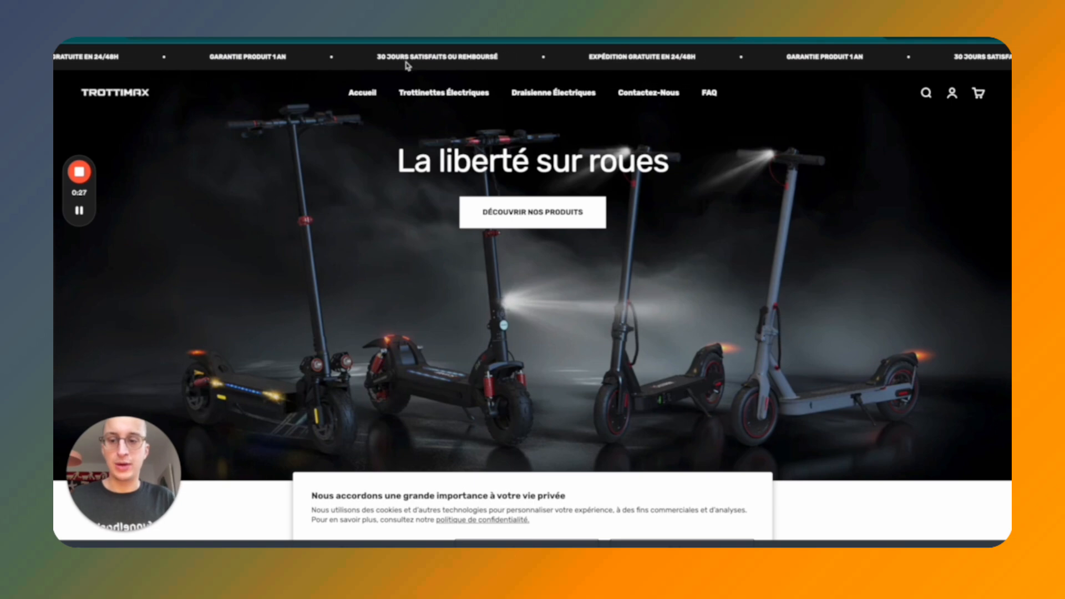
{"action": "scroll", "coordinate": [530, 192], "scroll_direction": "down", "scroll_amount": 15}
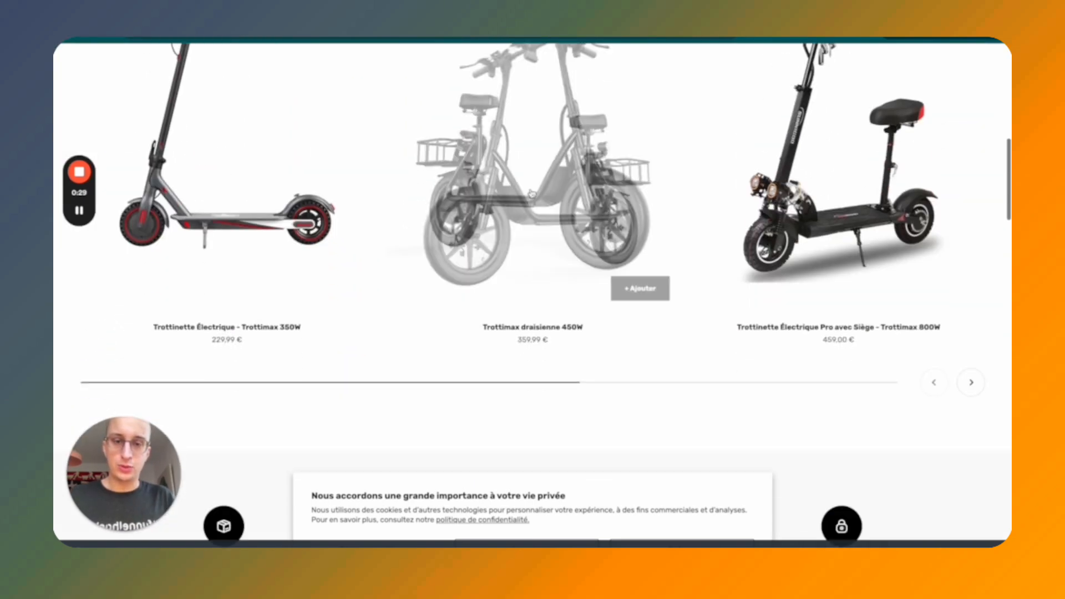
{"action": "scroll", "coordinate": [531, 193], "scroll_direction": "down", "scroll_amount": 2}
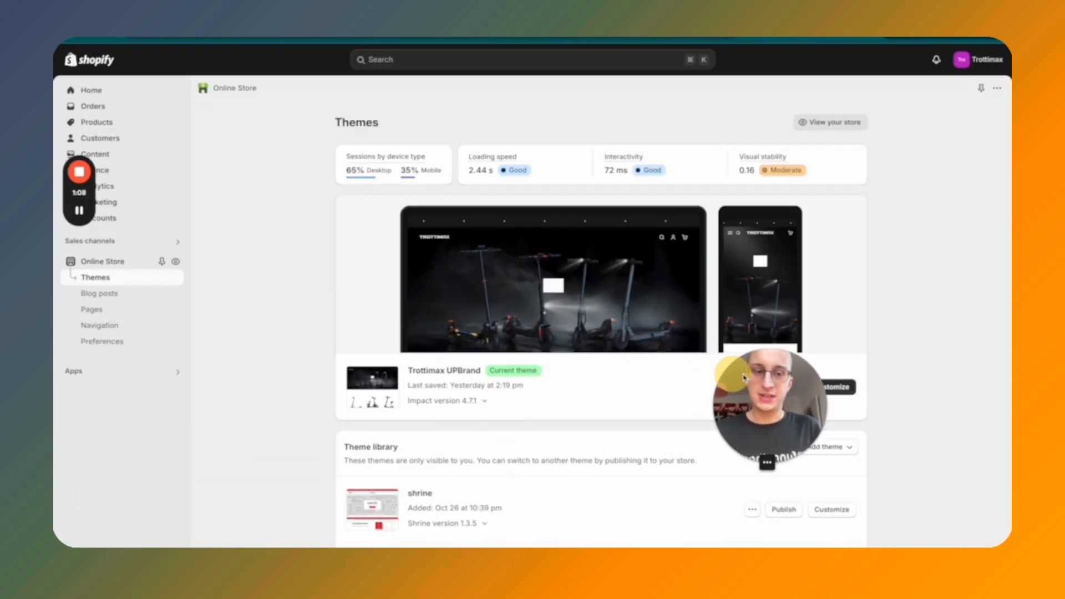
Search the Shopify App Store for "feed for google shopping" and install the Simprosys Google Shopping Feed app
{"action": "left_click", "coordinate": [74, 376]}
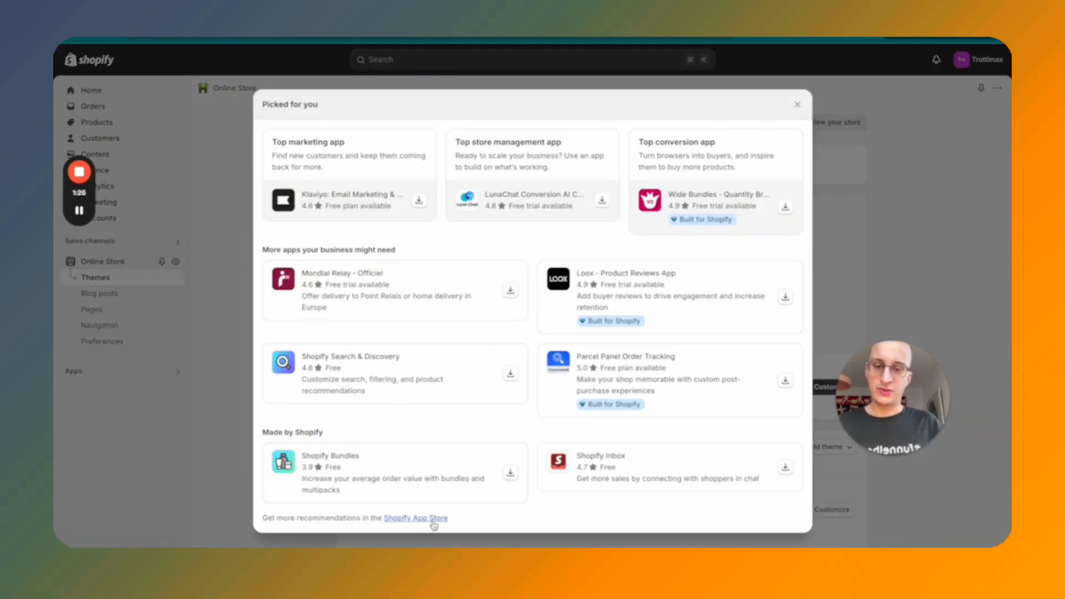
{"action": "left_click", "coordinate": [432, 517]}
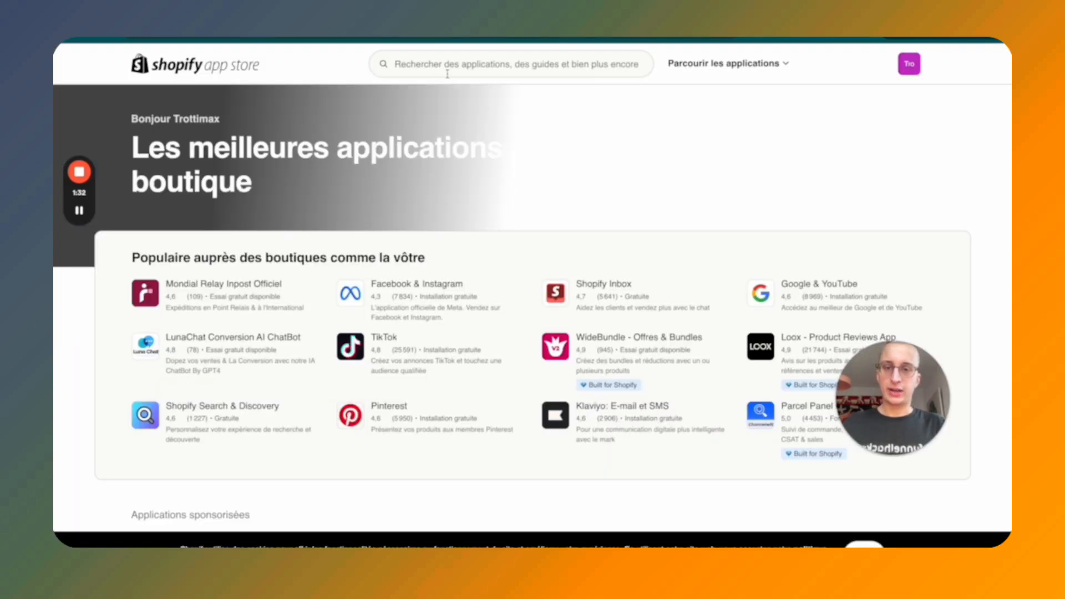
{"action": "left_click", "coordinate": [447, 72]}
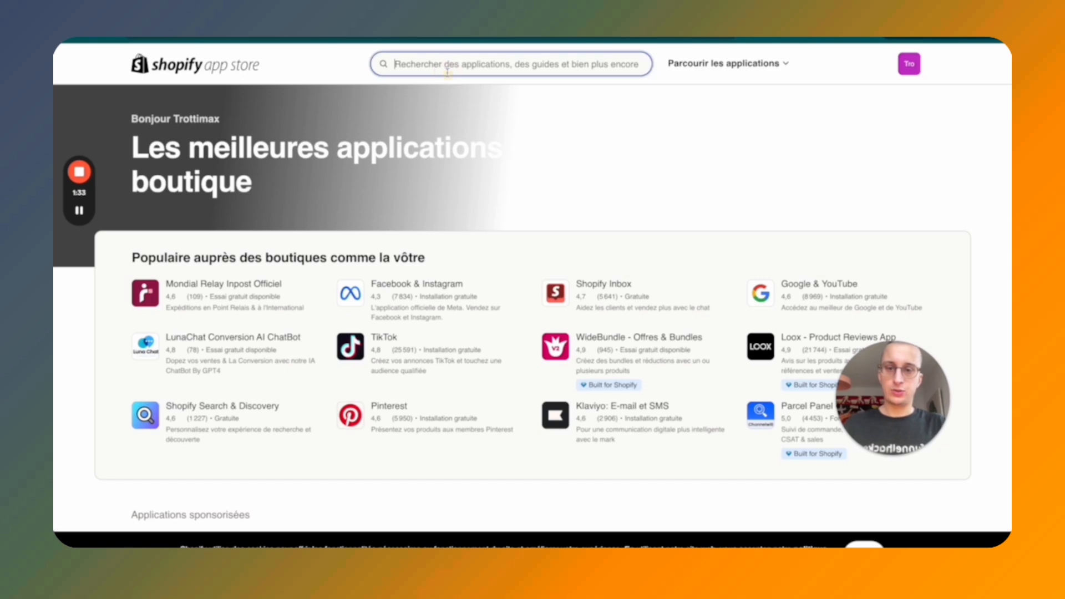
{"action": "type", "text": "feed for google shopping"}
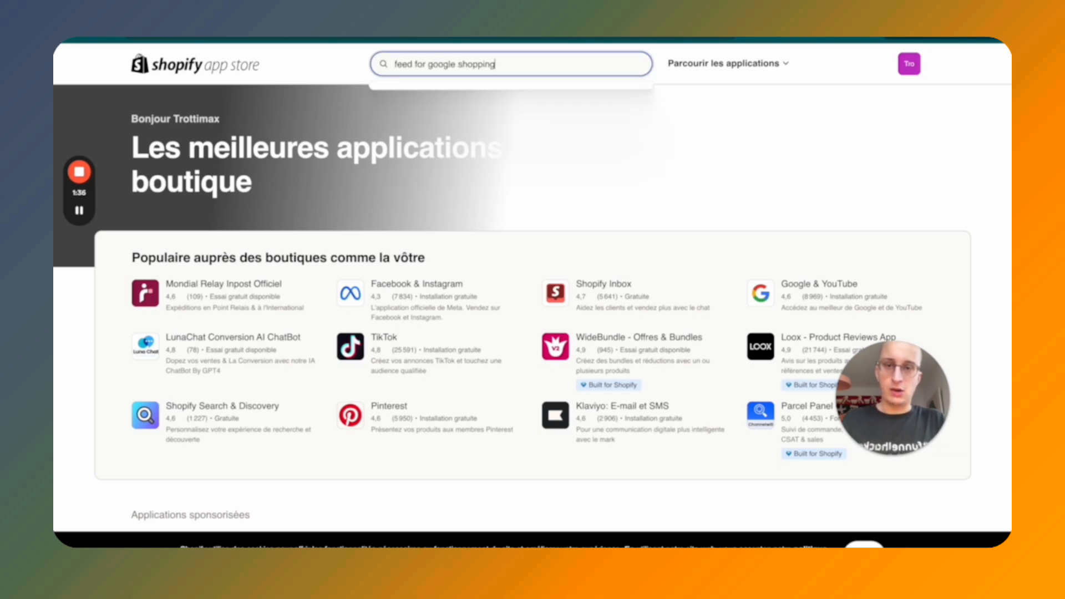
{"action": "key", "text": "Return"}
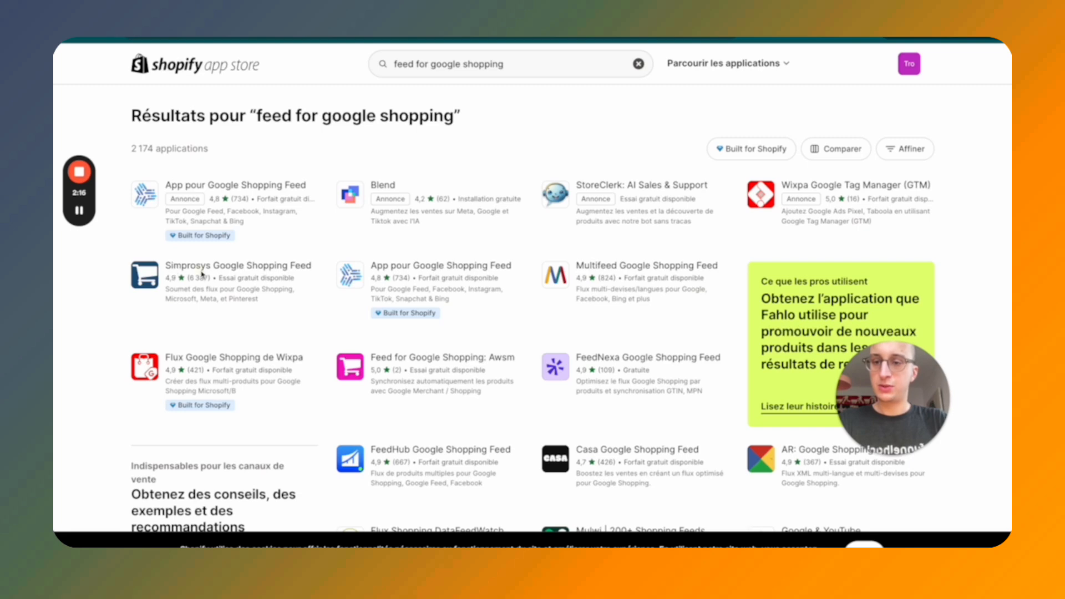
{"action": "left_click", "coordinate": [232, 271]}
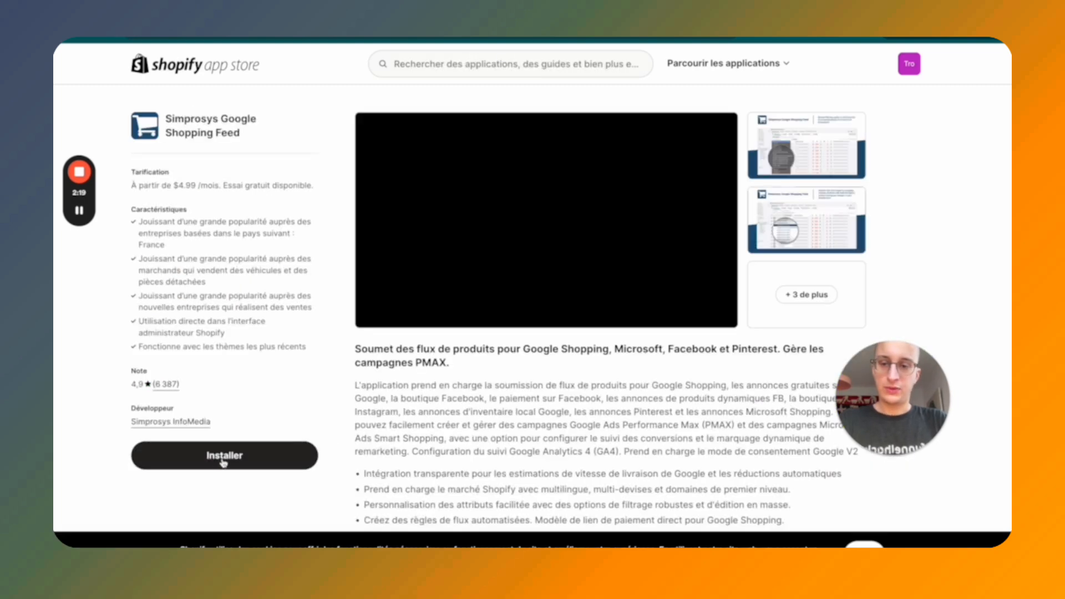
{"action": "left_click", "coordinate": [223, 456]}
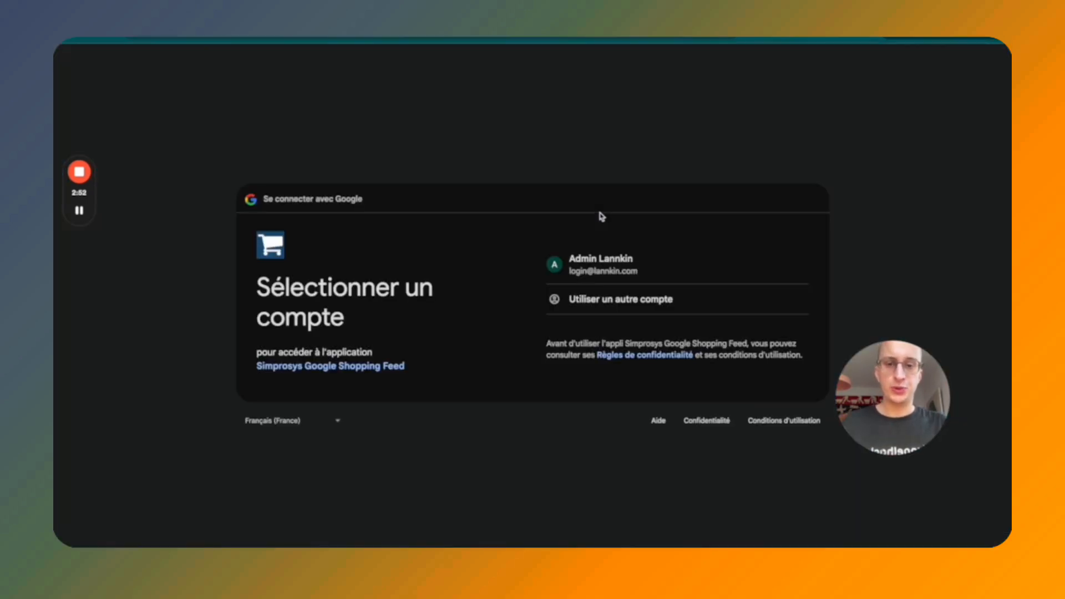
Sign in with the store's Google account and grant Simprosys access to manage the list of controlled sites and domains
{"action": "left_click", "coordinate": [613, 271]}
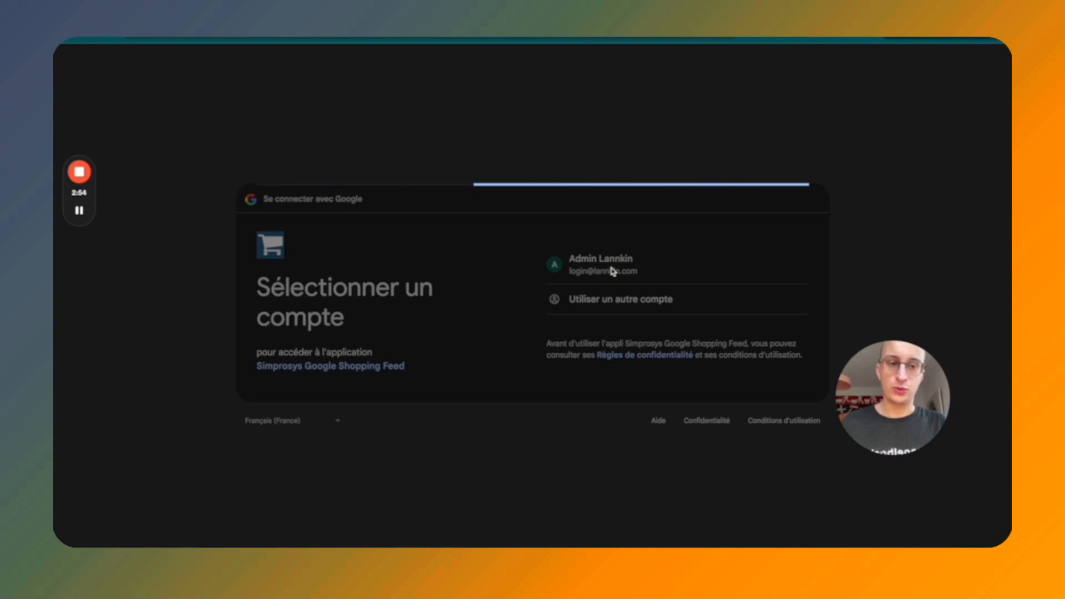
{"action": "left_click", "coordinate": [745, 404]}
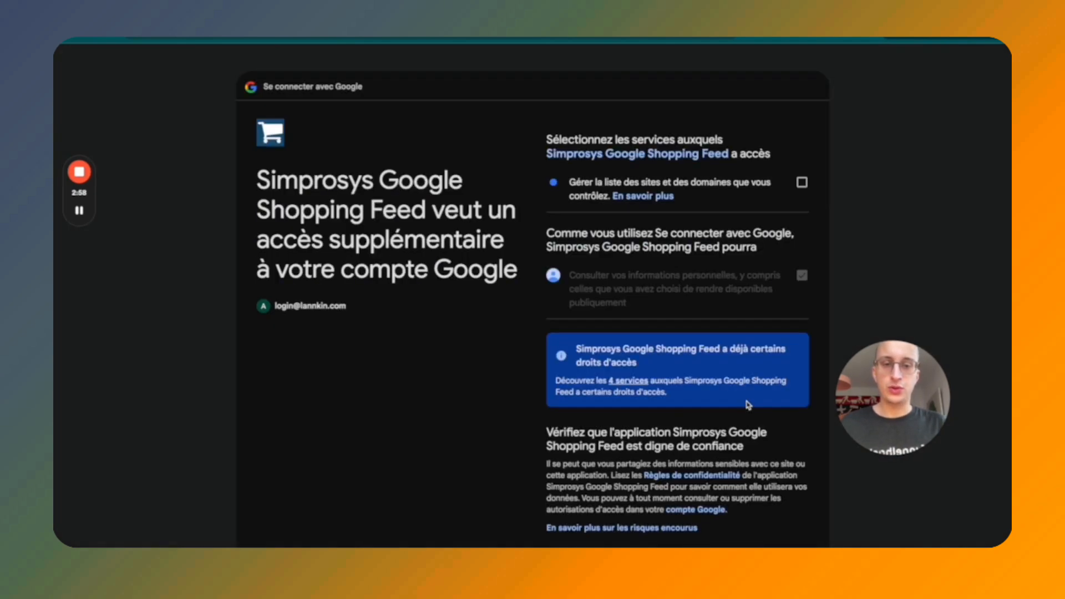
{"action": "left_click", "coordinate": [802, 183]}
{"action": "scroll", "coordinate": [776, 332], "scroll_direction": "down", "scroll_amount": 2}
{"action": "left_click", "coordinate": [753, 487]}
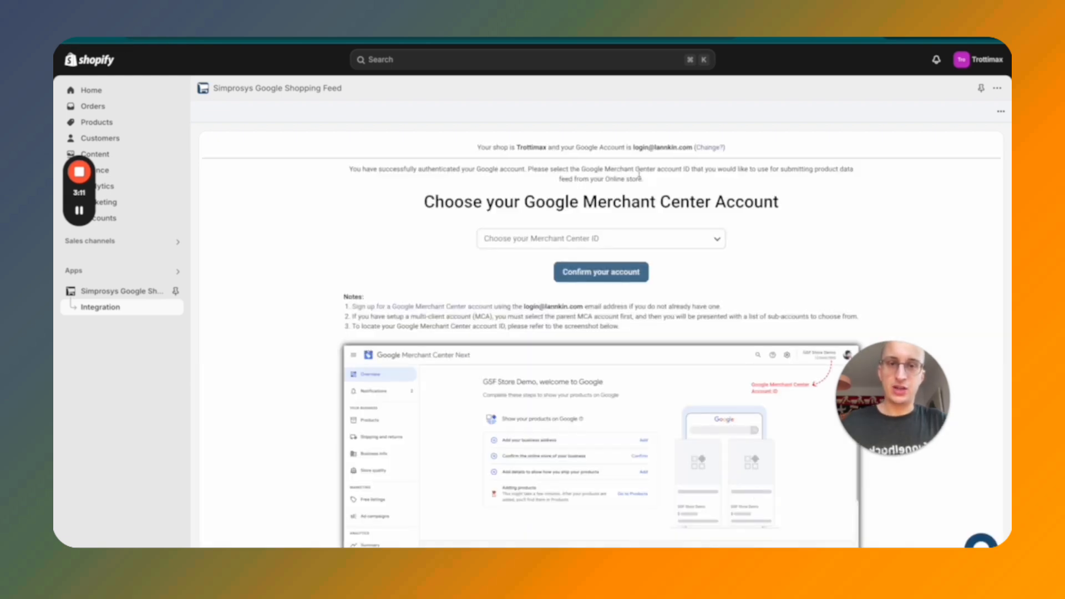
Copy the store's Merchant Center ID from Google Merchant Center and confirm it as the account in Simprosys
{"action": "key", "text": "ctrl+Tab"}
{"action": "left_click", "coordinate": [929, 64]}
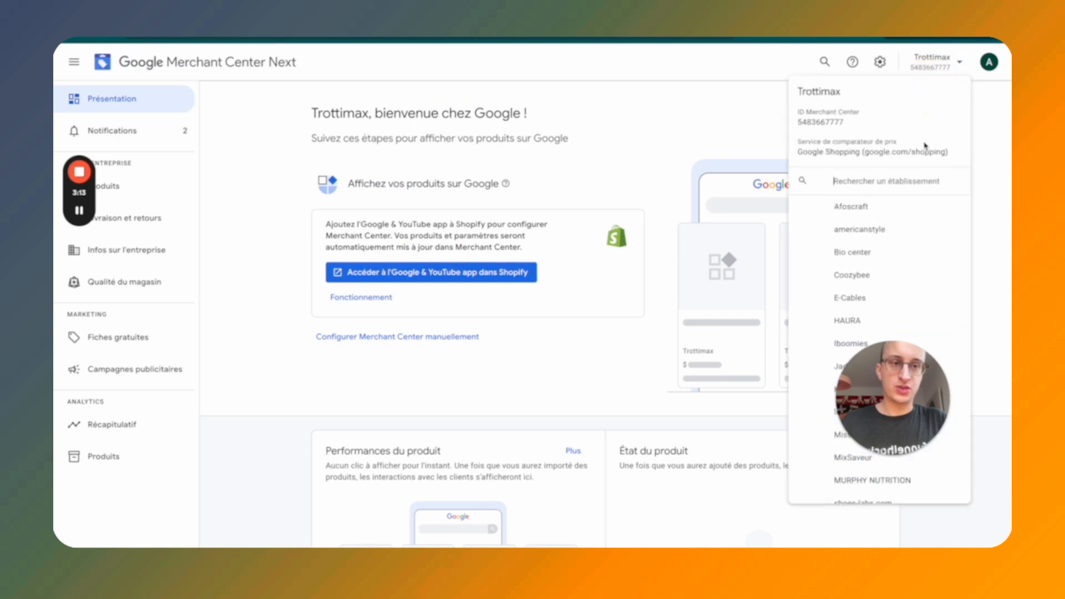
{"action": "left_click_drag", "start_coordinate": [847, 126], "coordinate": [799, 123]}
{"action": "key", "text": "ctrl+c"}
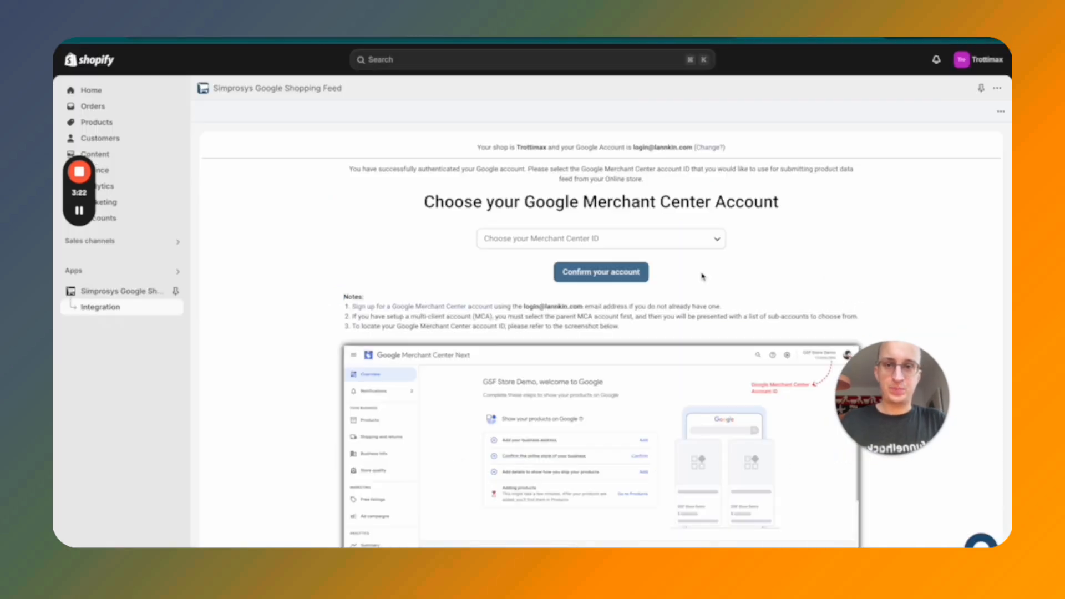
{"action": "left_click", "coordinate": [584, 239]}
{"action": "key", "text": "ctrl+v"}
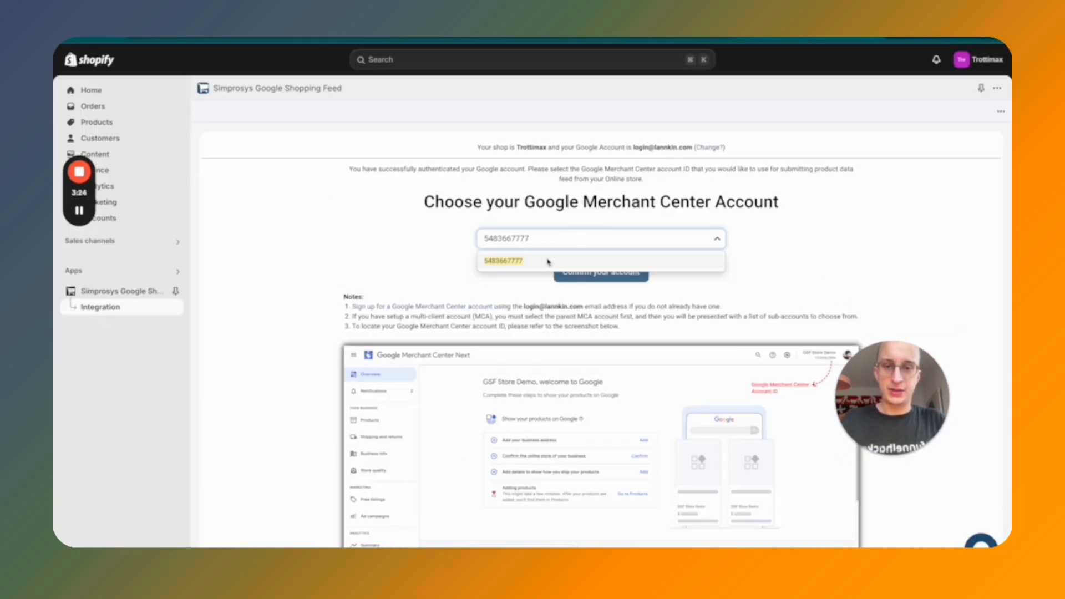
{"action": "left_click", "coordinate": [549, 263]}
{"action": "left_click", "coordinate": [574, 270]}
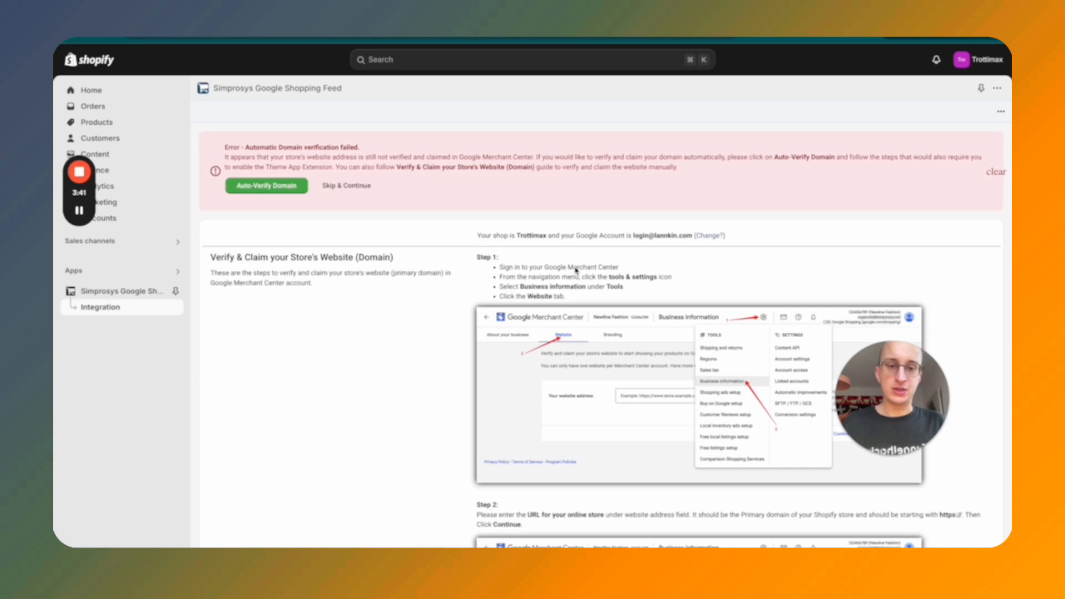
Start confirming the online store in Merchant Center's business info, choosing e-commerce platform validation and showing the Shopify instructions
{"action": "scroll", "coordinate": [730, 344], "scroll_direction": "down", "scroll_amount": 1}
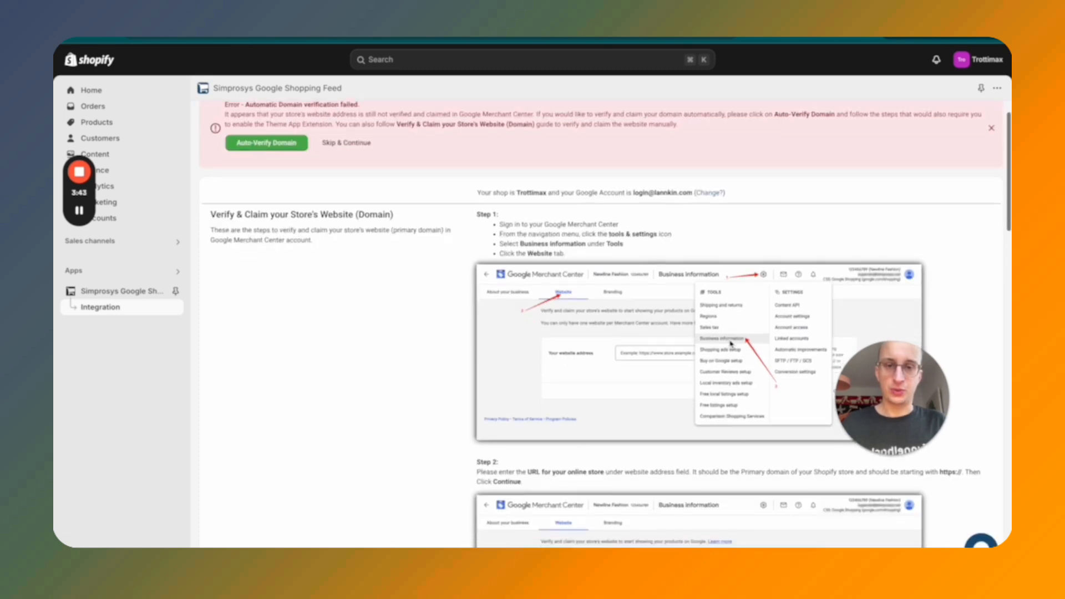
{"action": "scroll", "coordinate": [731, 344], "scroll_direction": "down", "scroll_amount": 5}
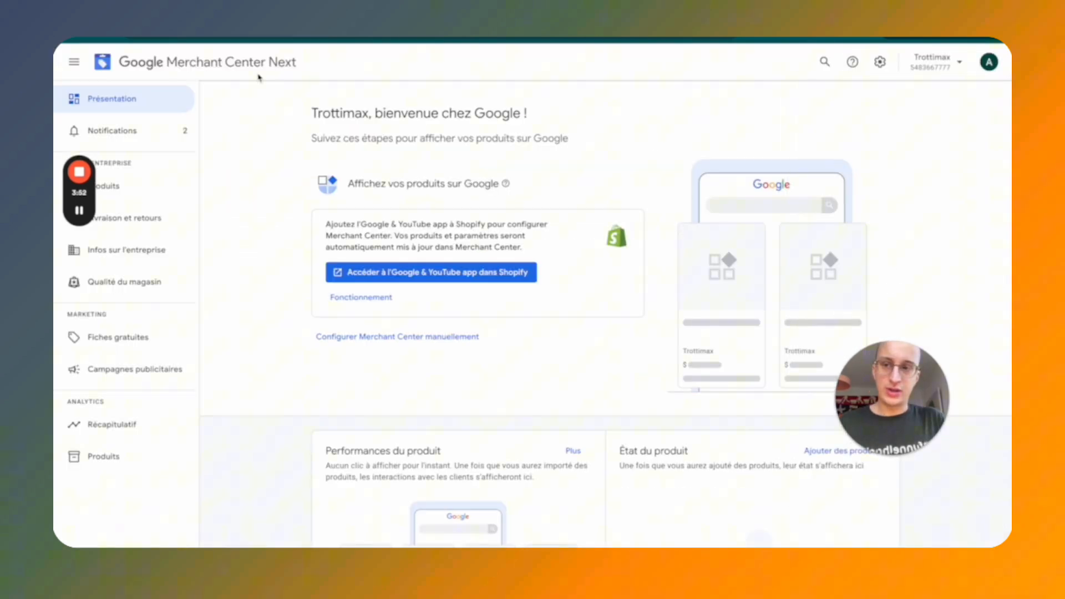
{"action": "left_click", "coordinate": [157, 250]}
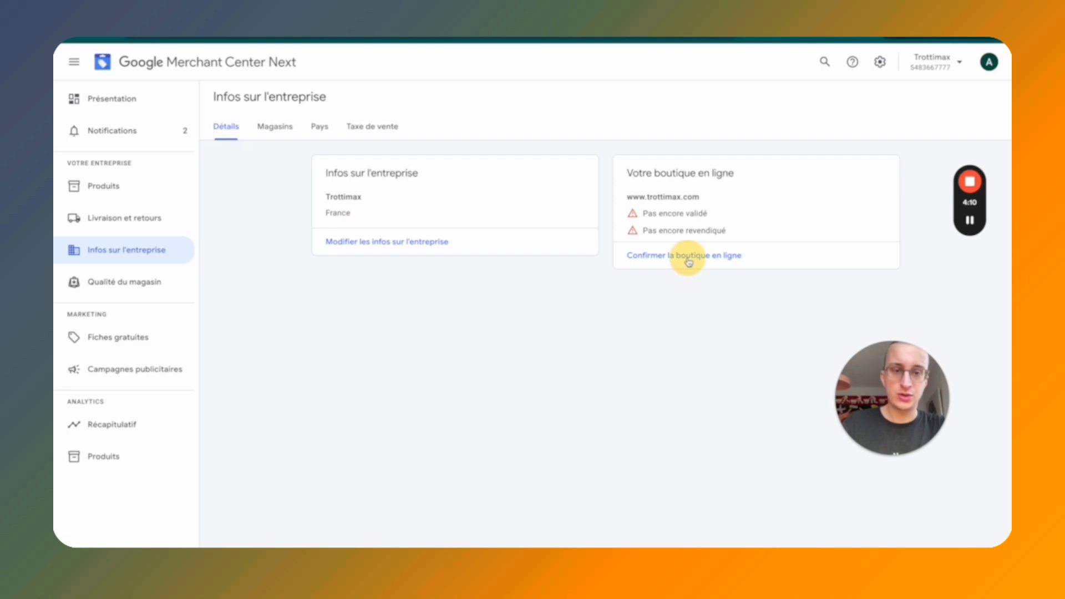
{"action": "left_click", "coordinate": [710, 256]}
{"action": "left_click", "coordinate": [410, 173]}
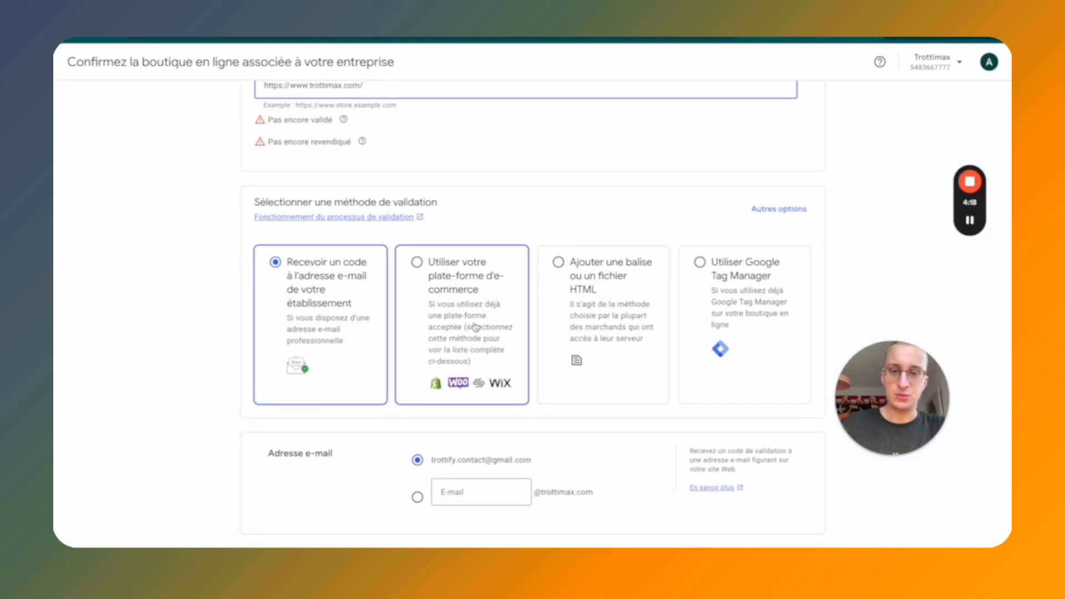
{"action": "left_click", "coordinate": [476, 327]}
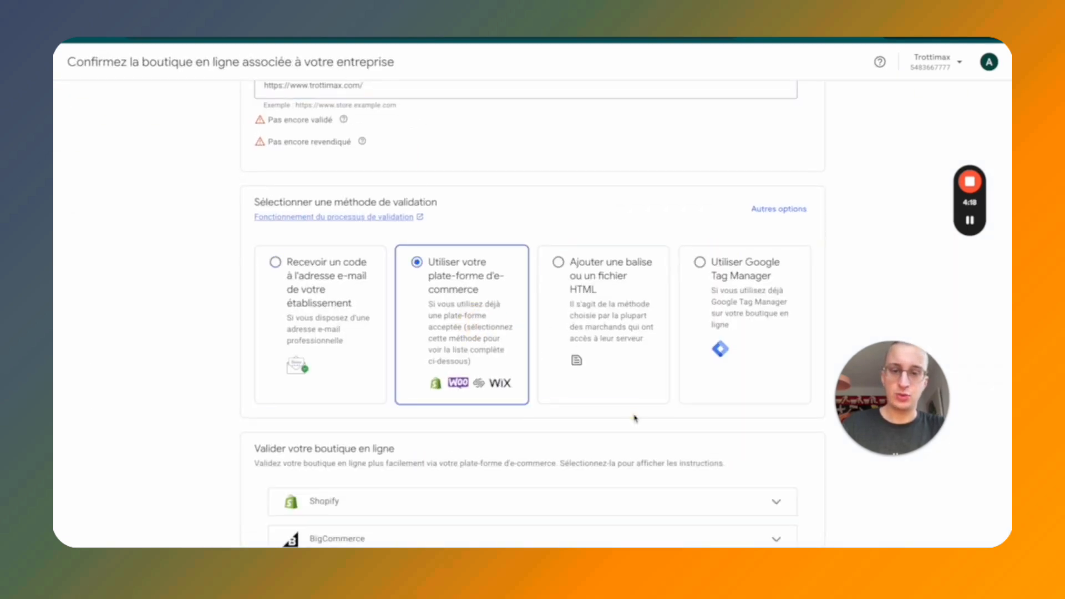
{"action": "scroll", "coordinate": [634, 418], "scroll_direction": "down", "scroll_amount": 4}
{"action": "left_click", "coordinate": [575, 205]}
{"action": "scroll", "coordinate": [564, 277], "scroll_direction": "down", "scroll_amount": 1}
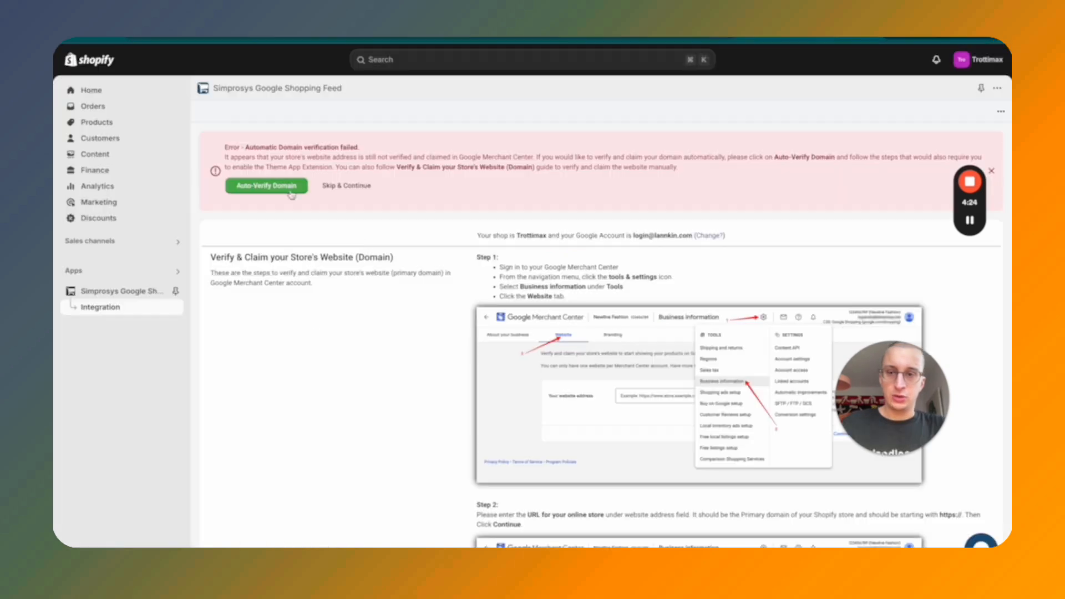
Open theme.liquid in the Shopify code editor of the current theme, Trottimax UPBrand, and find "/head"
{"action": "left_click", "coordinate": [111, 243]}
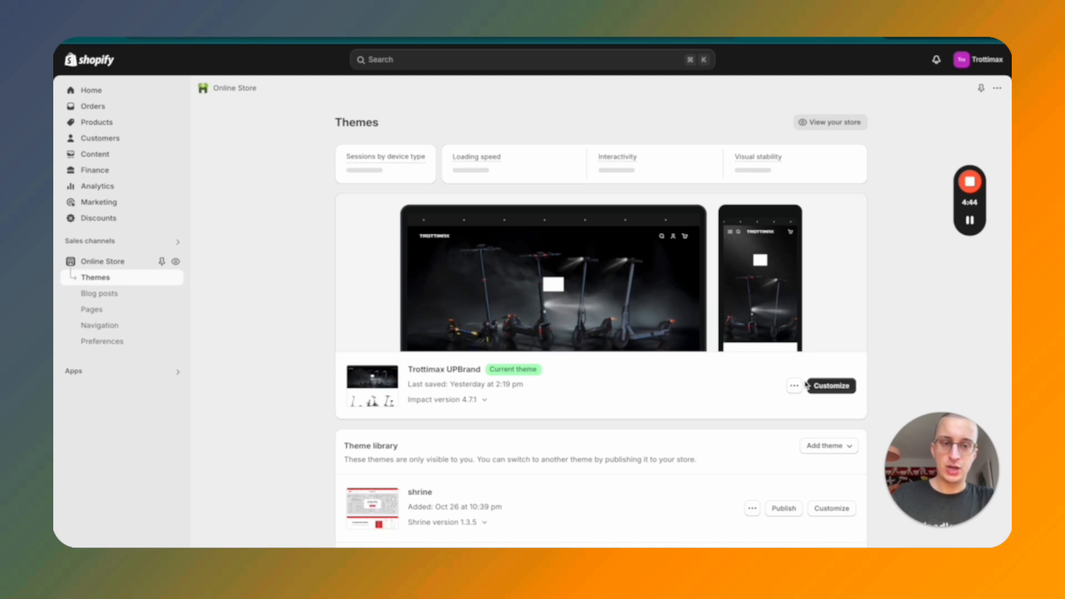
{"action": "left_click", "coordinate": [793, 385]}
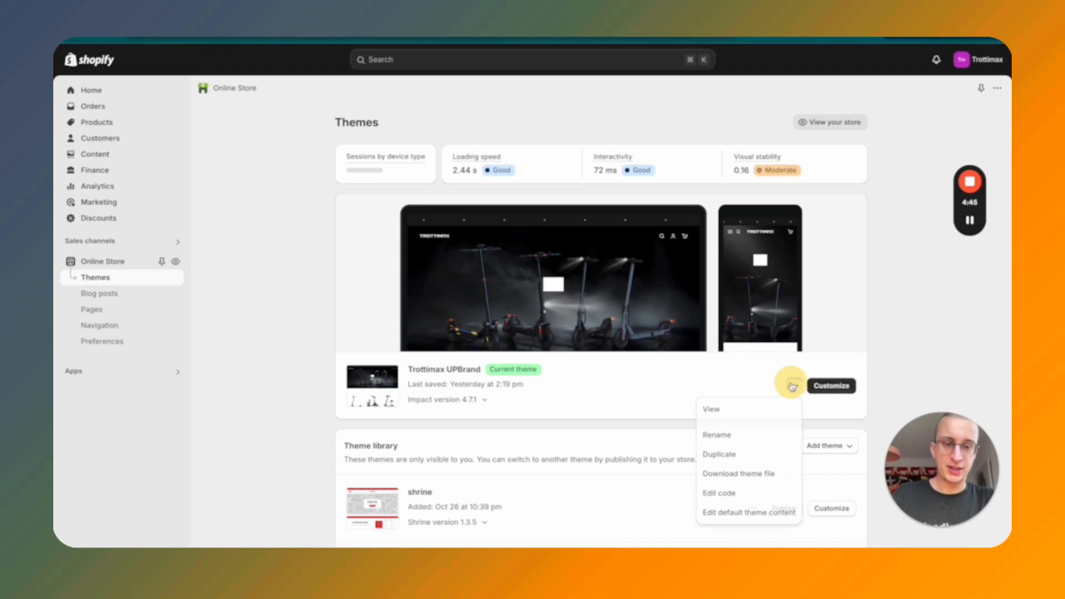
{"action": "left_click", "coordinate": [726, 492]}
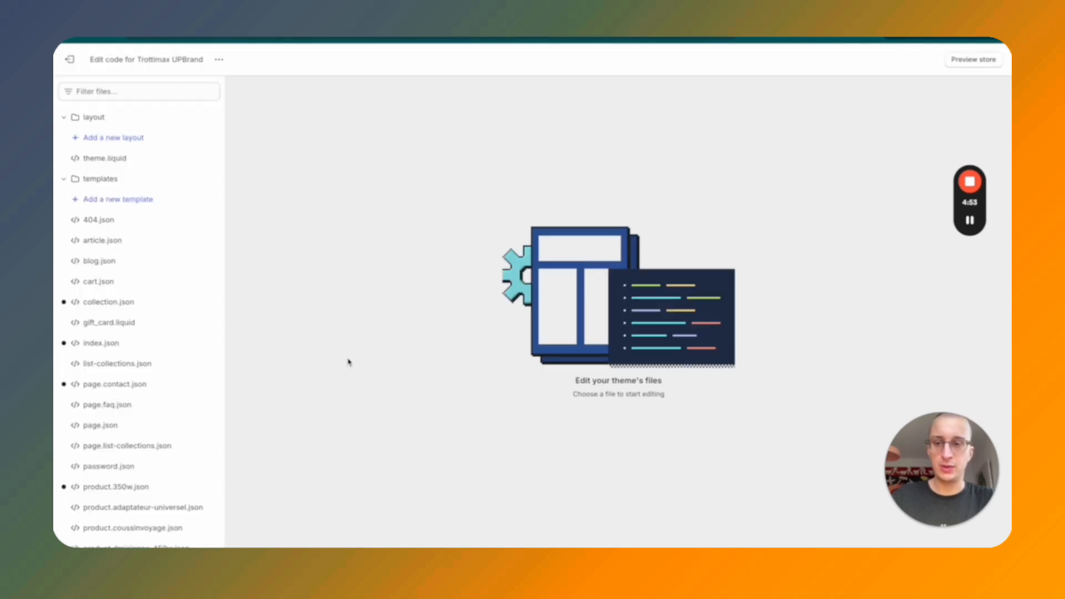
{"action": "left_click", "coordinate": [111, 158]}
{"action": "key", "text": "ctrl+f"}
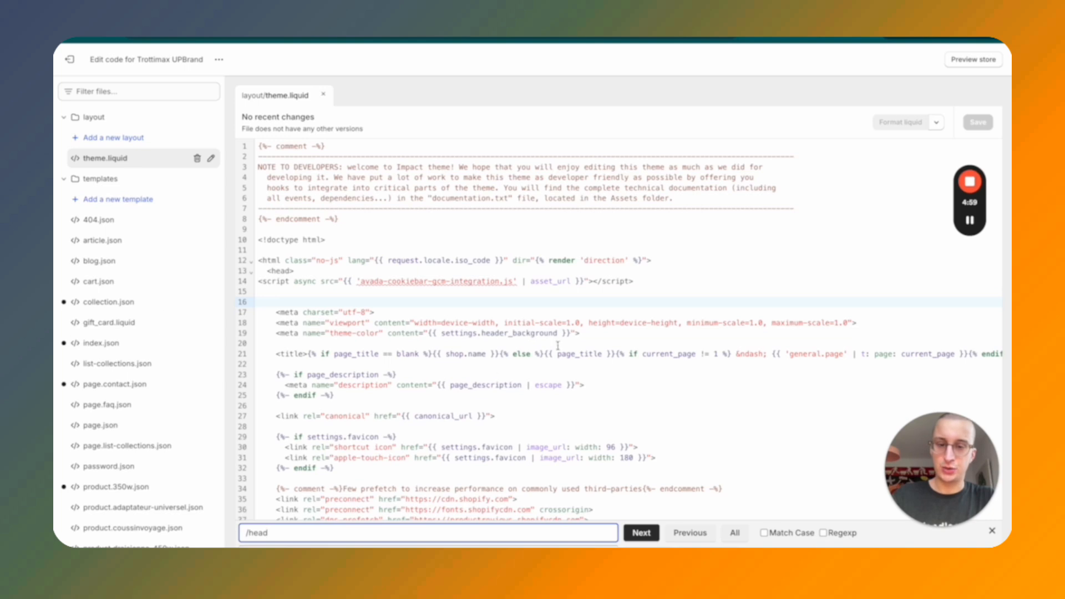
{"action": "type", "text": "/head"}
{"action": "left_click", "coordinate": [640, 533]}
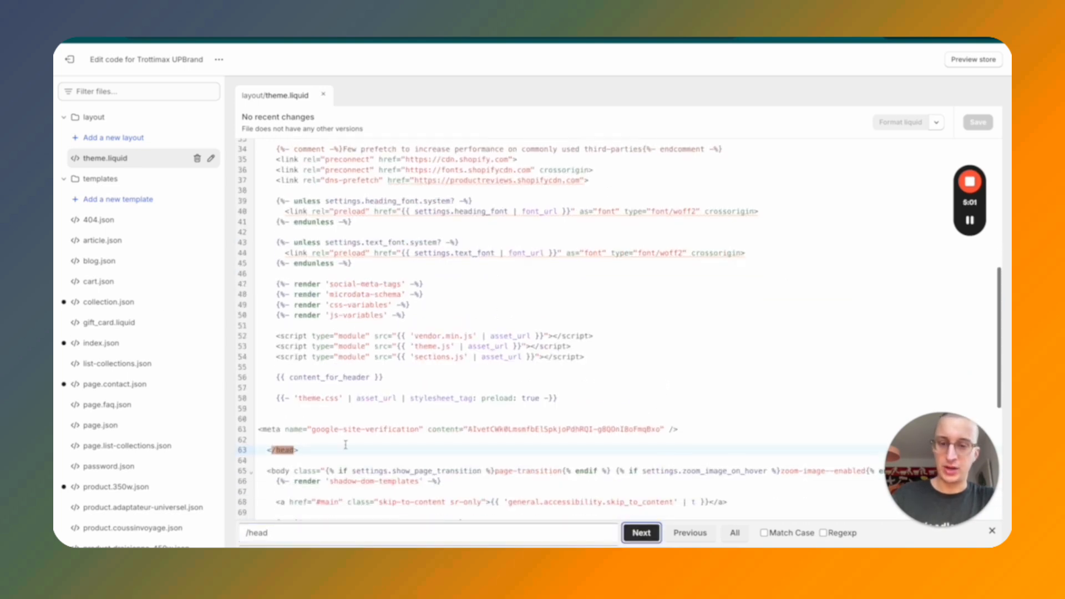
Insert the google-site-verification meta tag with its verification token just before the closing head tag and save theme.liquid
{"action": "left_click", "coordinate": [344, 442]}
{"action": "type", "text": "<meta name=\"google-site-verification\" content=\"8DUqcAlLK_B-CQYqRPNQK_D4XWDRJGVQj2-Pxe2nqrw\" />"}
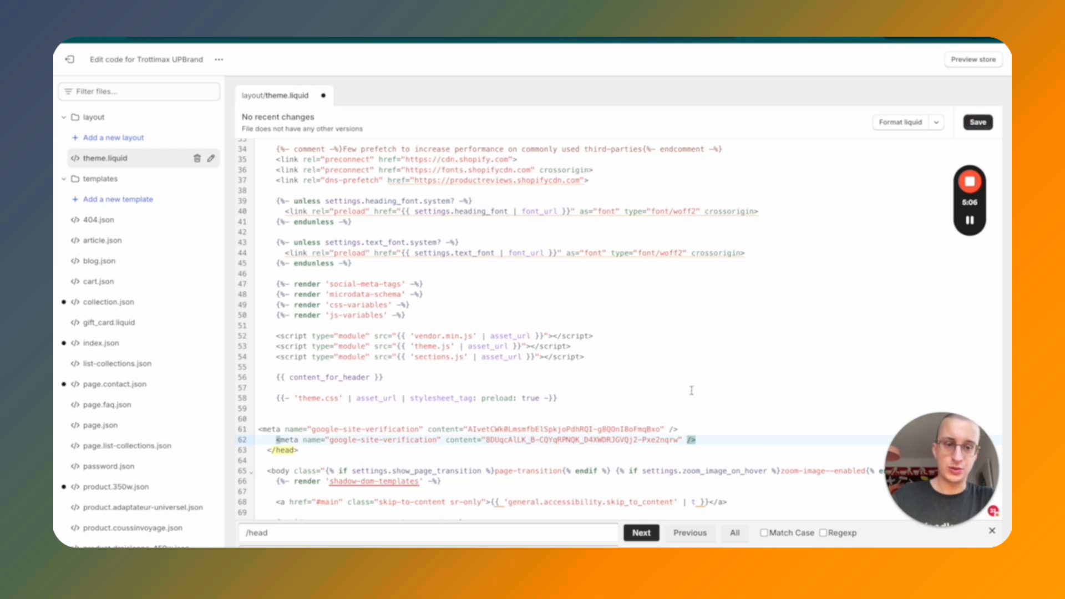
{"action": "left_click_drag", "start_coordinate": [688, 429], "coordinate": [398, 412]}
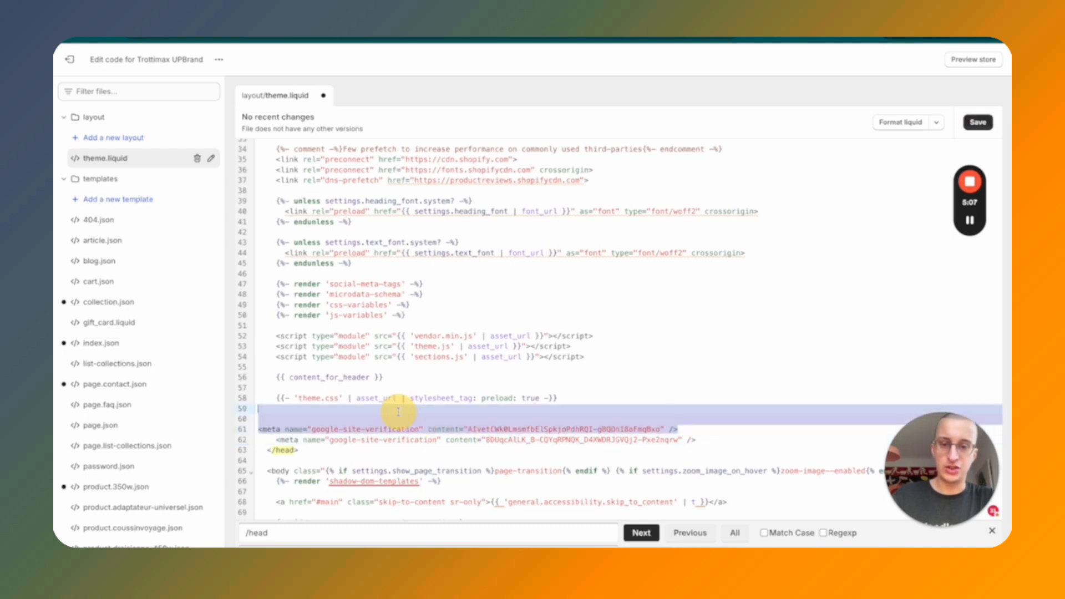
{"action": "left_click", "coordinate": [705, 435]}
{"action": "left_click", "coordinate": [727, 438]}
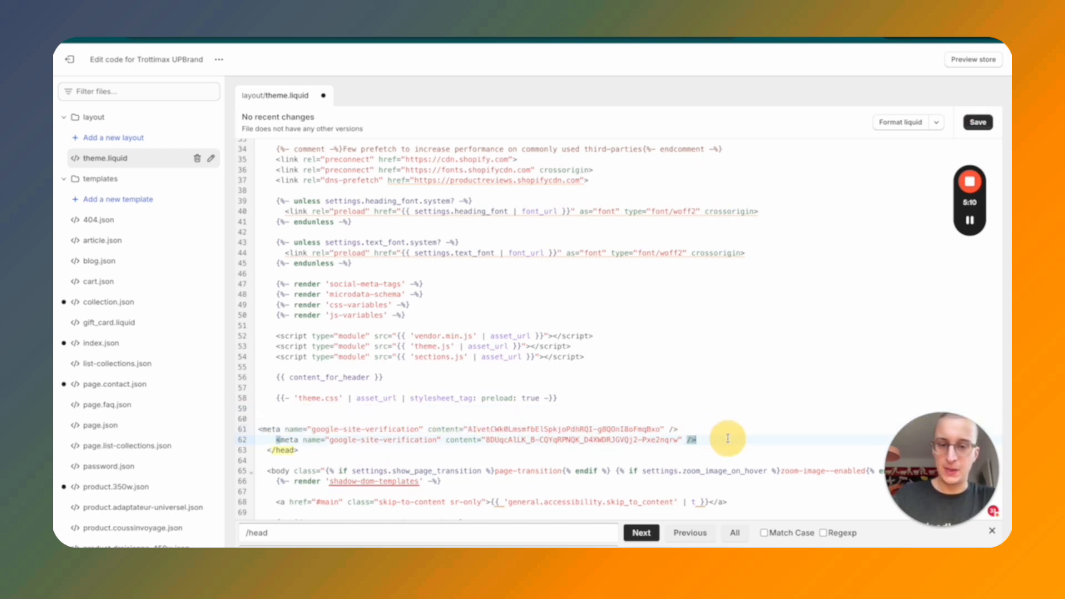
{"action": "left_click", "coordinate": [992, 531]}
{"action": "left_click", "coordinate": [995, 537]}
{"action": "left_click_drag", "start_coordinate": [938, 523], "coordinate": [938, 438]}
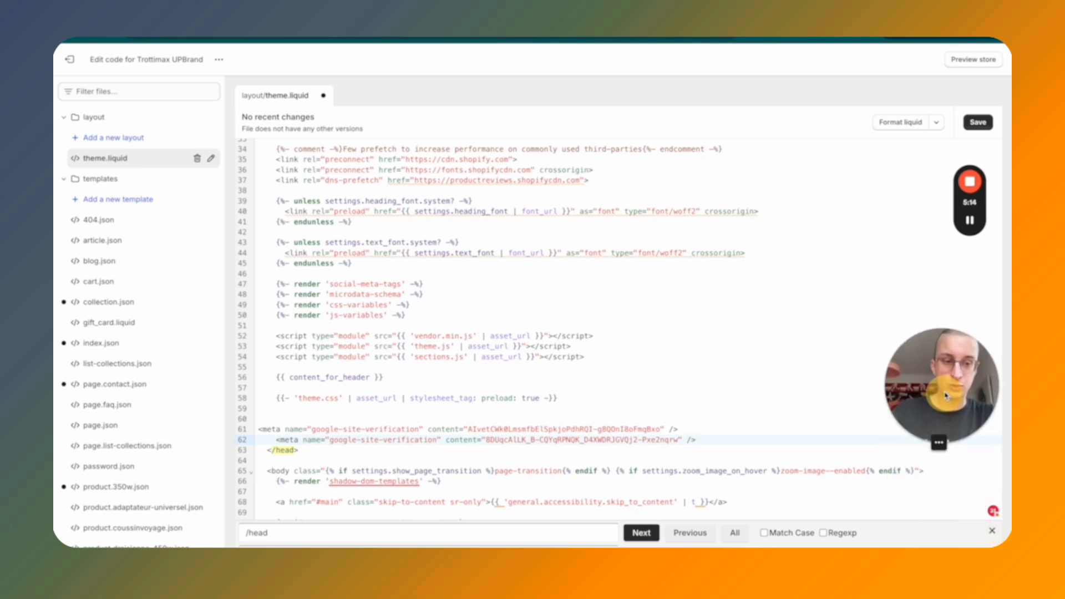
{"action": "left_click", "coordinate": [813, 87]}
{"action": "left_click", "coordinate": [977, 122]}
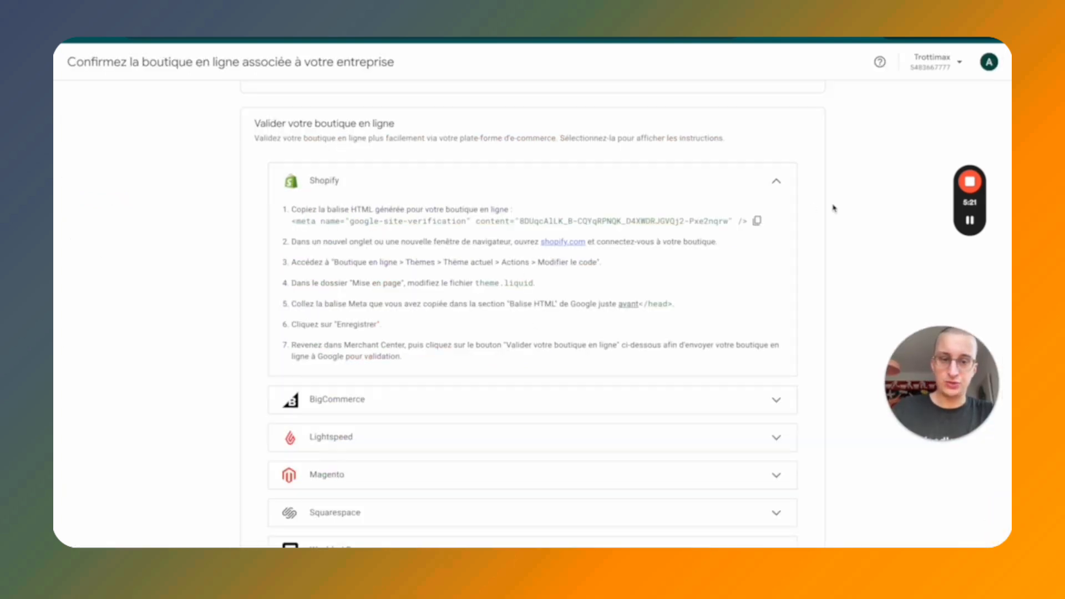
Return to Merchant Center to validate the online store, and revalidate the domain in Simprosys Google Shopping Feed
{"action": "scroll", "coordinate": [832, 208], "scroll_direction": "down", "scroll_amount": 1}
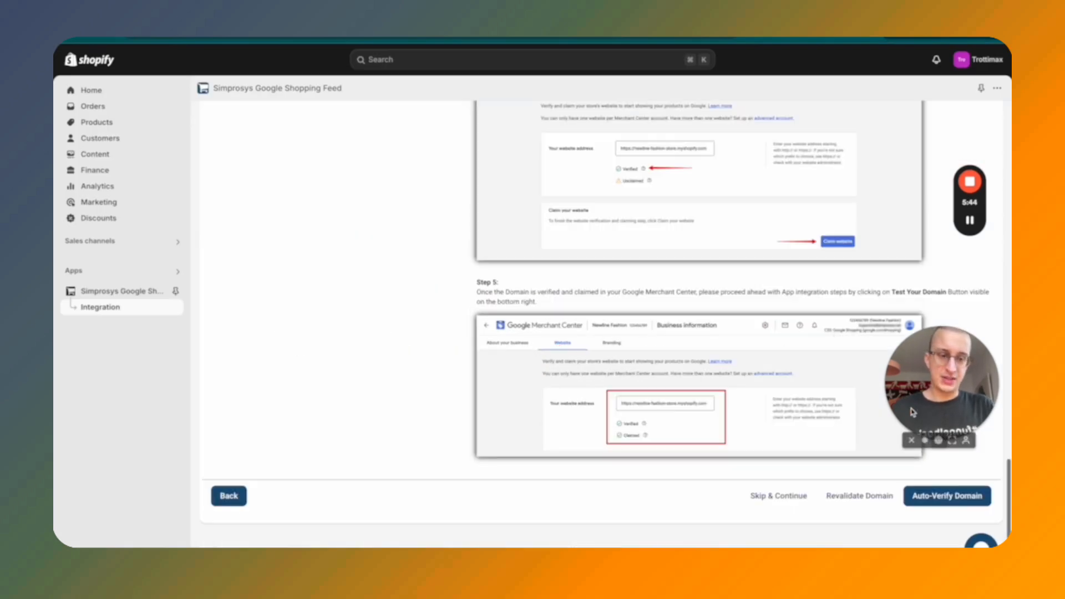
{"action": "left_click", "coordinate": [859, 495]}
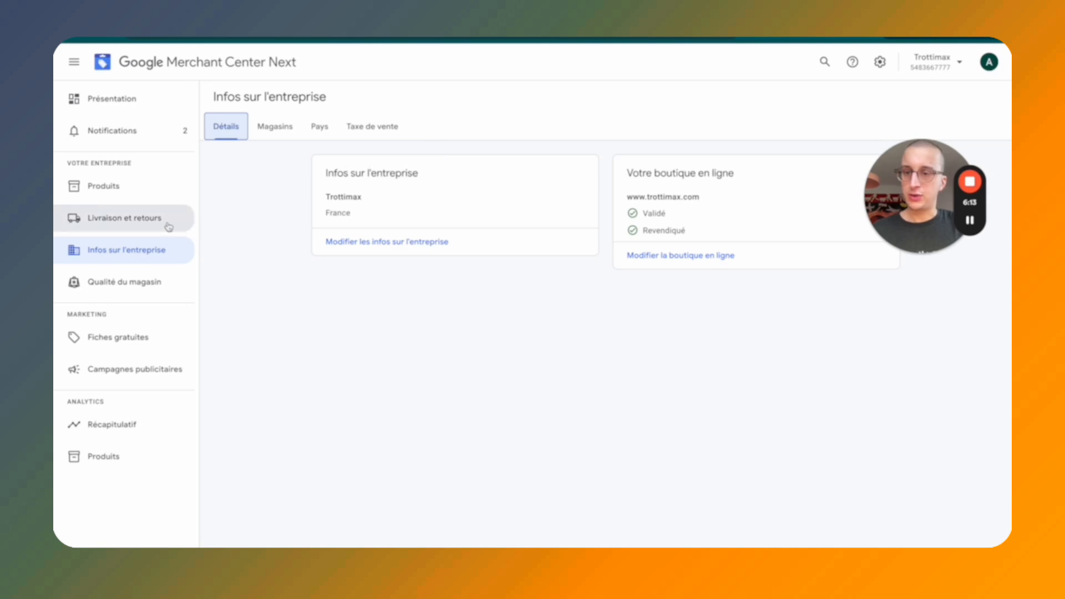
Open Merchant Center's shipping and returns section and copy the standard delivery time sentence from the store's Politique d'expédition page
{"action": "left_click", "coordinate": [147, 222]}
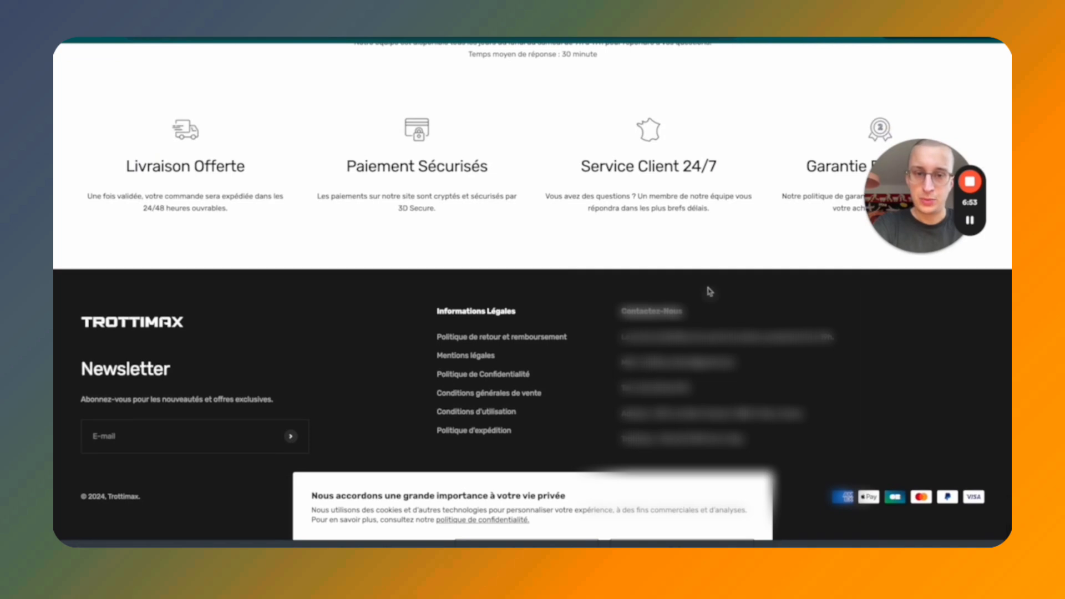
{"action": "scroll", "coordinate": [708, 288], "scroll_direction": "up", "scroll_amount": 1}
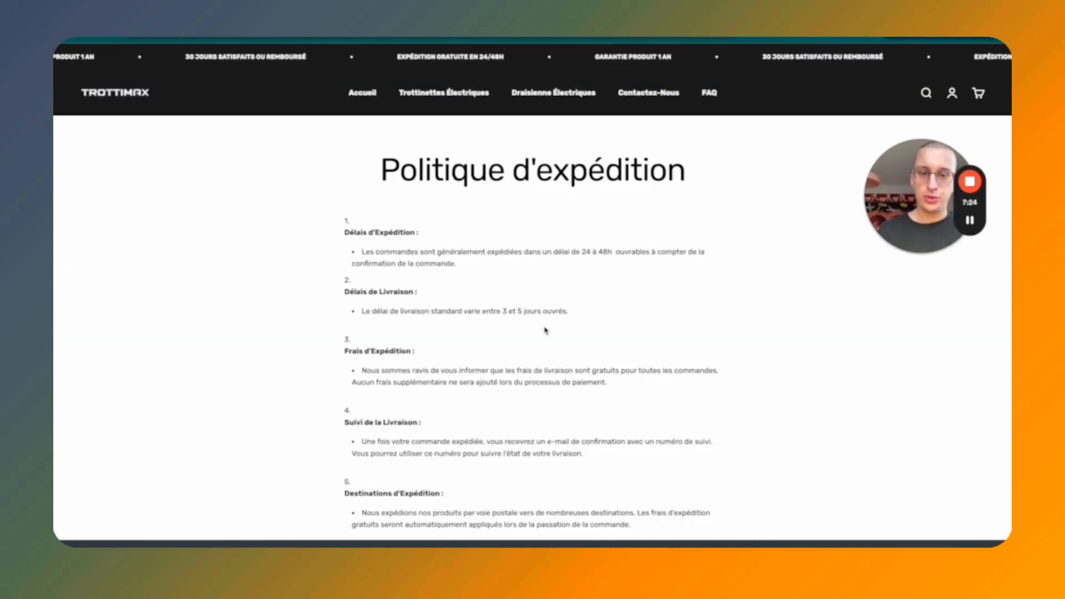
{"action": "scroll", "coordinate": [619, 161], "scroll_direction": "down", "scroll_amount": 4}
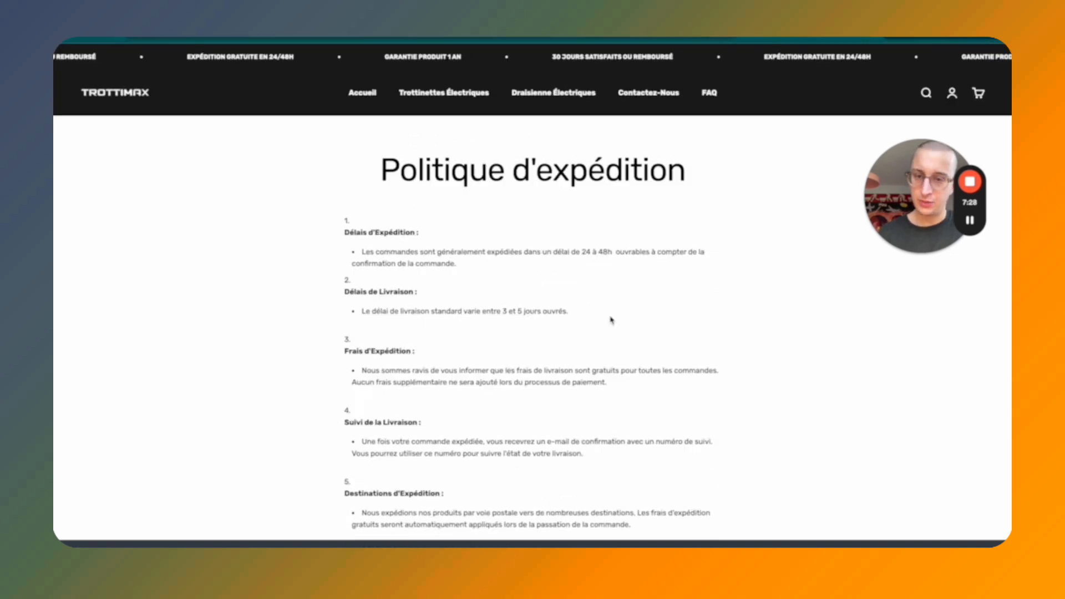
{"action": "left_click_drag", "start_coordinate": [609, 312], "coordinate": [352, 312]}
{"action": "key", "text": "ctrl+c"}
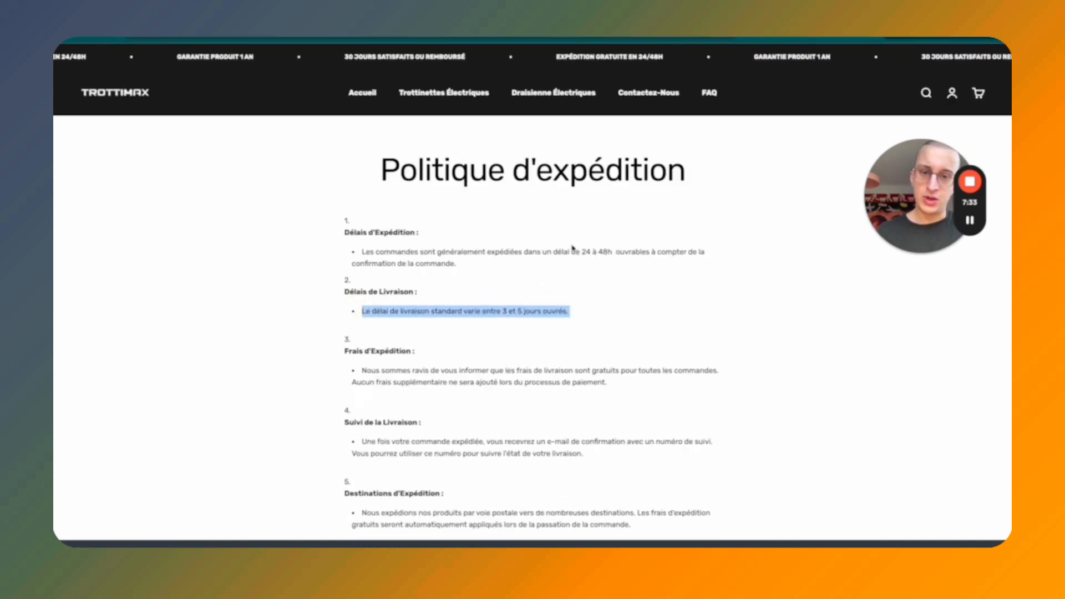
{"action": "left_click_drag", "start_coordinate": [568, 251], "coordinate": [541, 264]}
{"action": "left_click", "coordinate": [770, 48]}
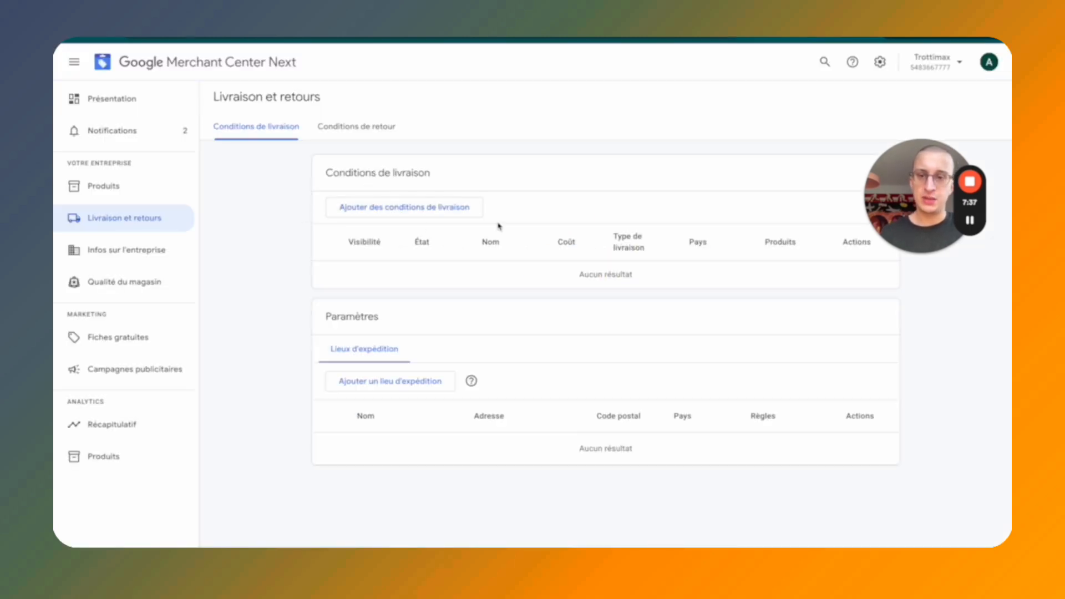
Add shipping conditions for France, named with the copied sentence "Le délai de livraison standard varie entre 3 et 5 jours ouvrés."
{"action": "left_click", "coordinate": [382, 211]}
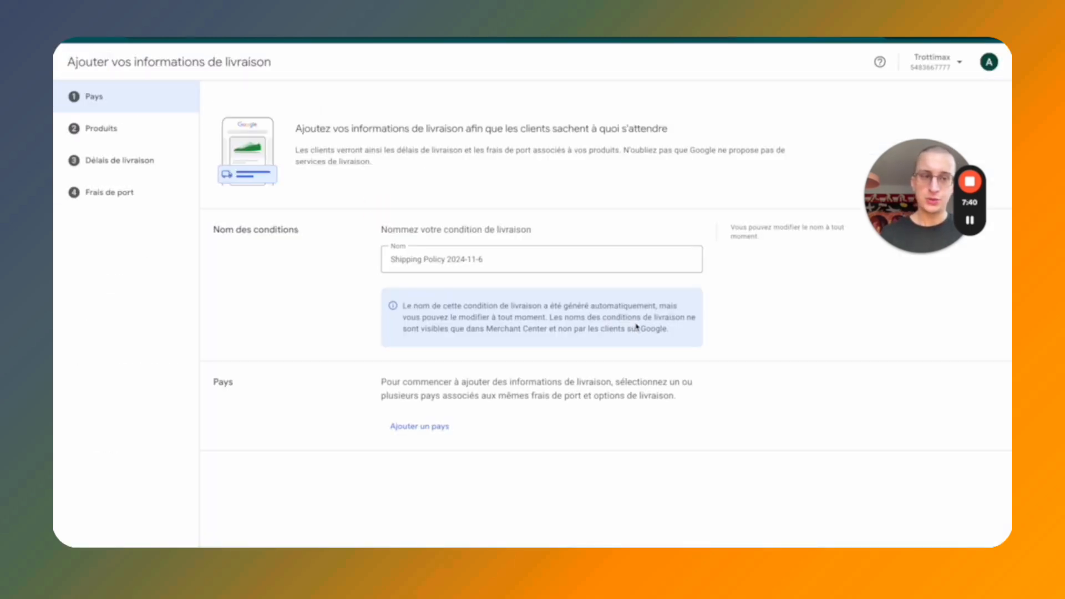
{"action": "left_click", "coordinate": [319, 161]}
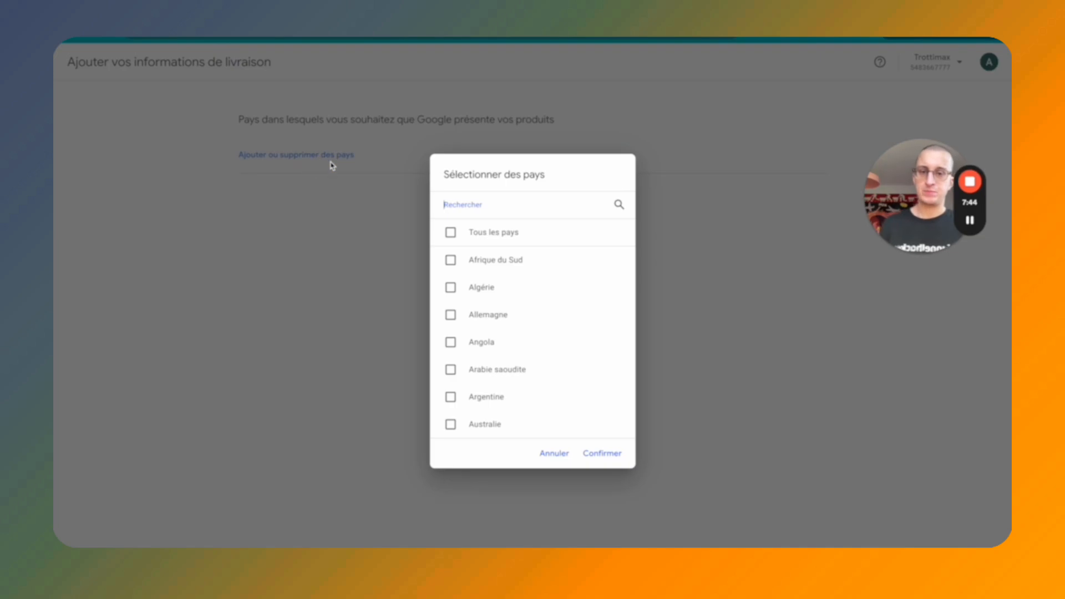
{"action": "left_click", "coordinate": [522, 213]}
{"action": "type", "text": "fra"}
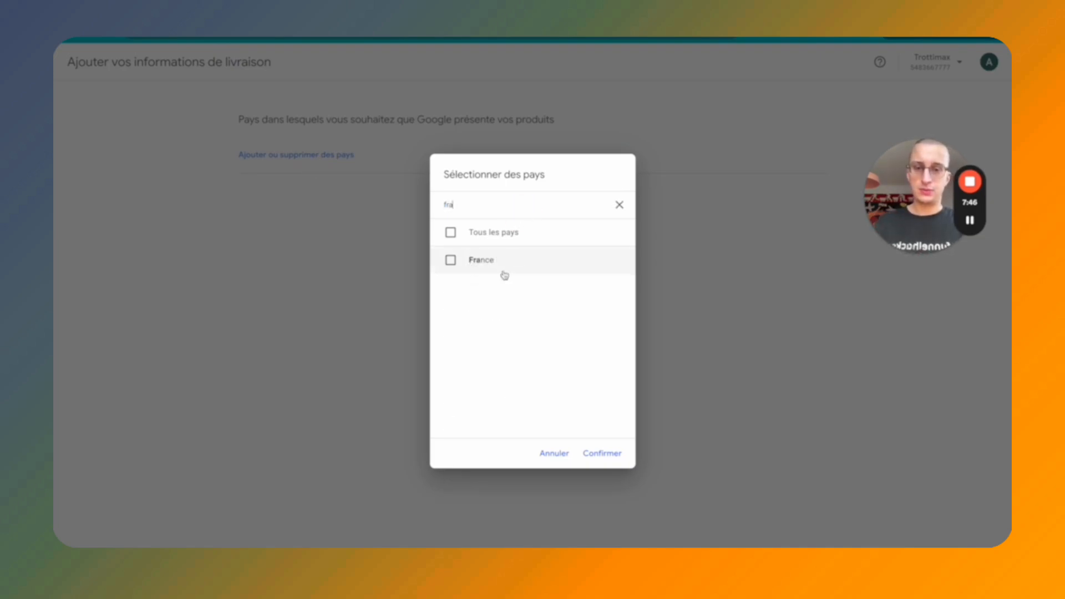
{"action": "left_click", "coordinate": [504, 268]}
{"action": "left_click", "coordinate": [618, 443]}
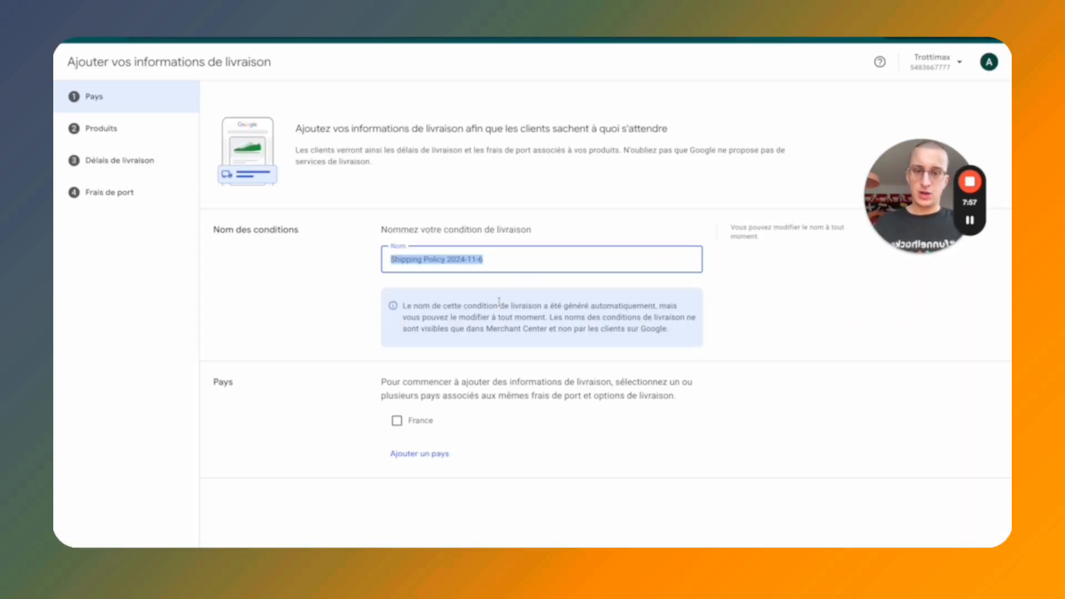
{"action": "key", "text": "ctrl+v"}
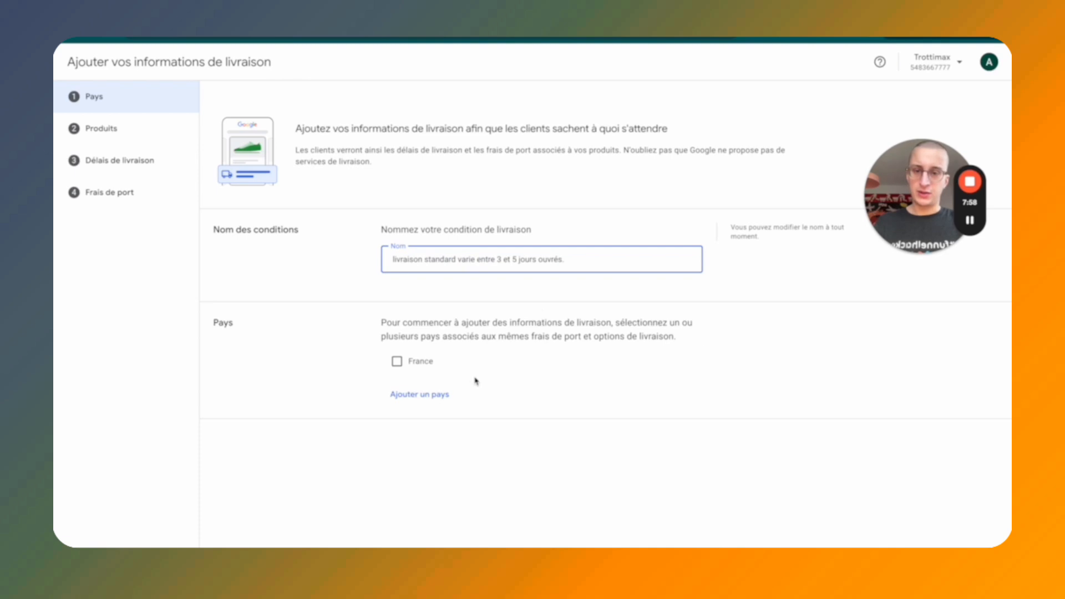
{"action": "left_click", "coordinate": [461, 361]}
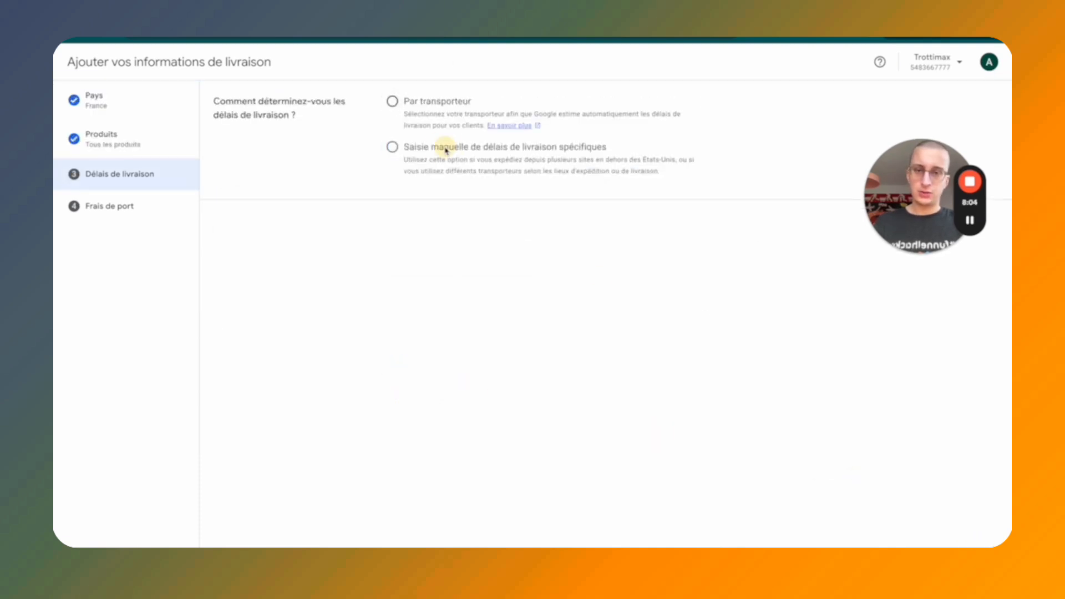
Choose manual entry of specific delivery times to the customer's address, with the order cutoff time zone set to Paris (UTC+01:00)
{"action": "left_click", "coordinate": [440, 147]}
{"action": "left_click", "coordinate": [527, 230]}
{"action": "left_click", "coordinate": [529, 234]}
{"action": "scroll", "coordinate": [463, 276], "scroll_direction": "down", "scroll_amount": 3}
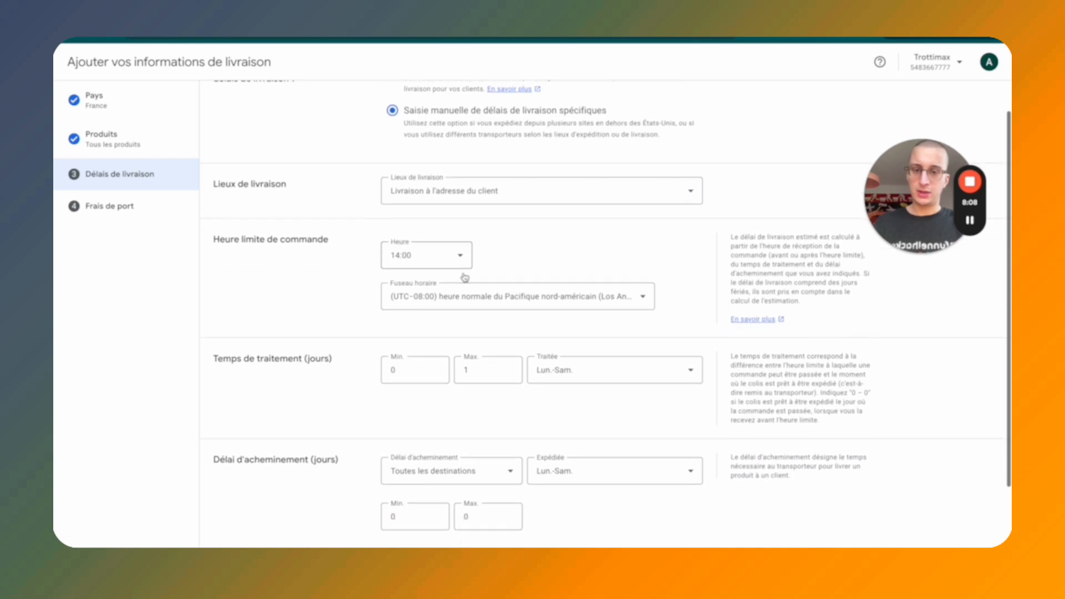
{"action": "left_click", "coordinate": [499, 297]}
{"action": "type", "text": "paris"}
{"action": "left_click", "coordinate": [521, 289]}
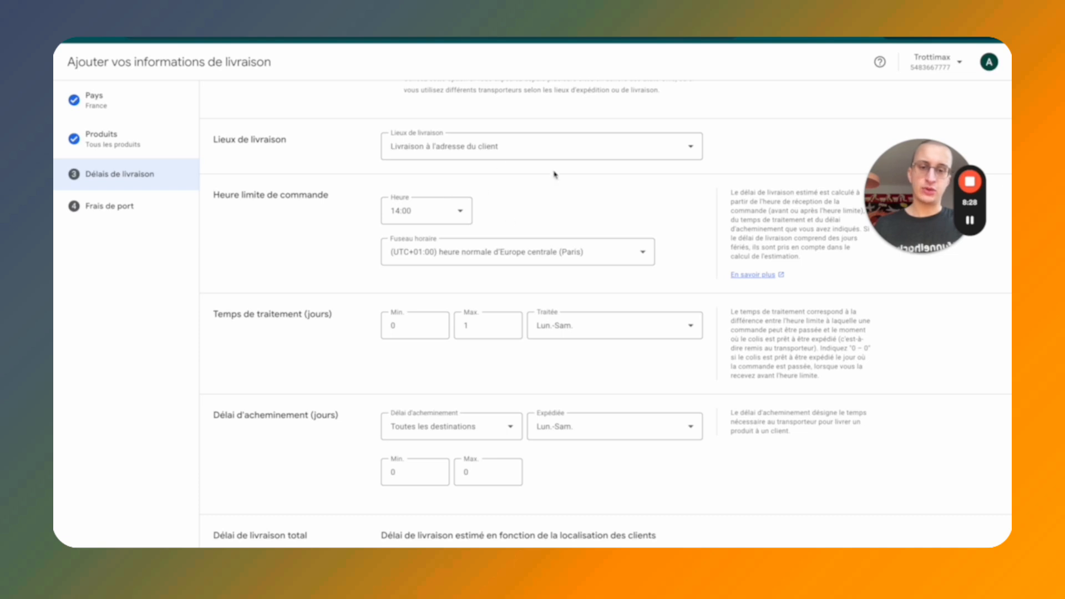
Set the transit time for all destinations to a minimum of 3 and a maximum of 5 days
{"action": "scroll", "coordinate": [463, 268], "scroll_direction": "down", "scroll_amount": 1}
{"action": "left_click", "coordinate": [444, 302]}
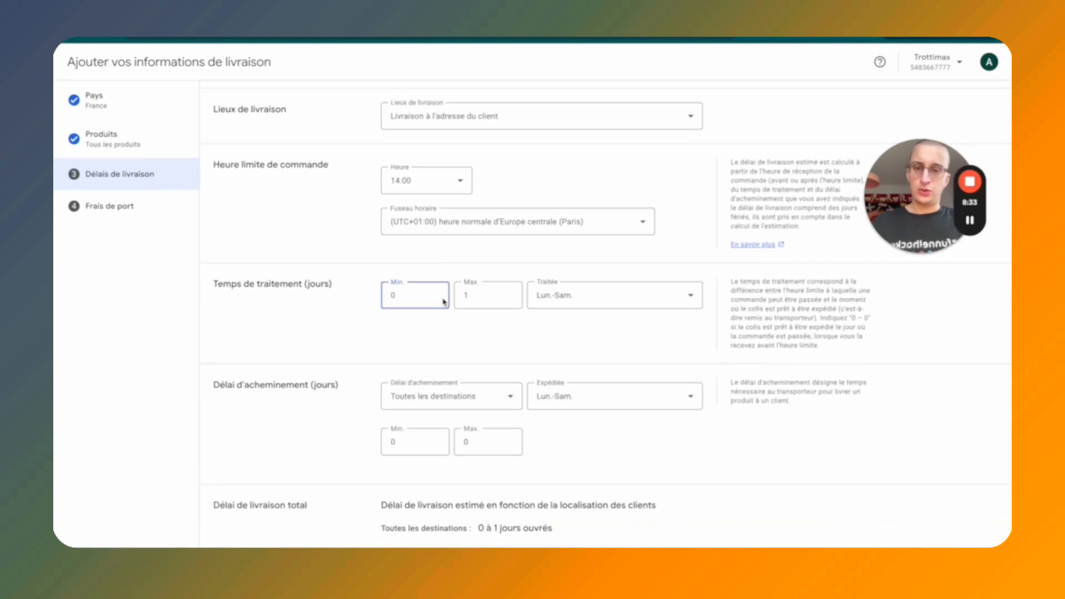
{"action": "left_click", "coordinate": [418, 370]}
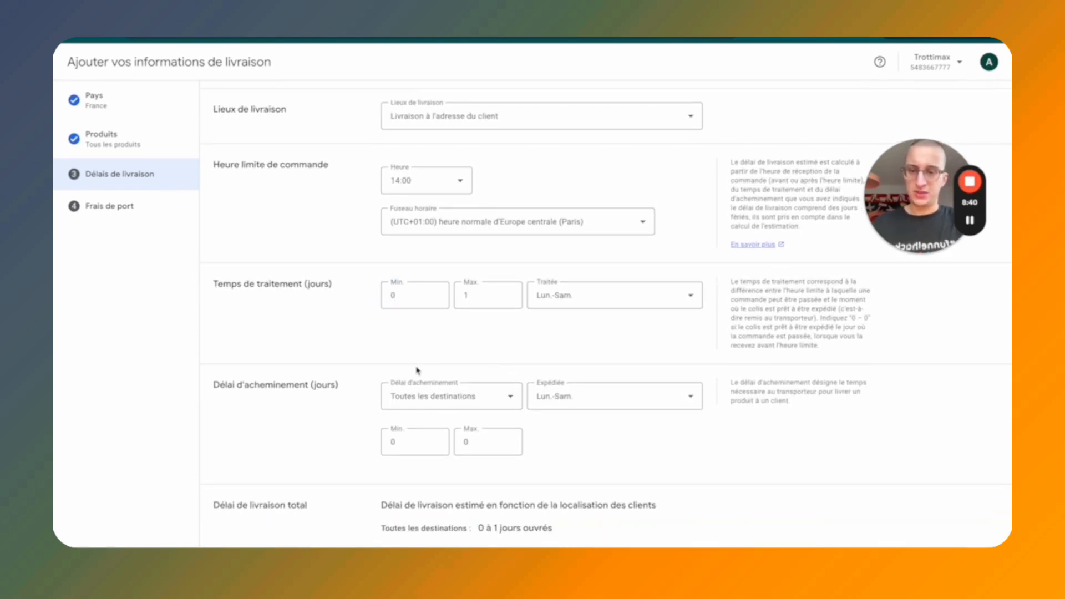
{"action": "left_click", "coordinate": [409, 447]}
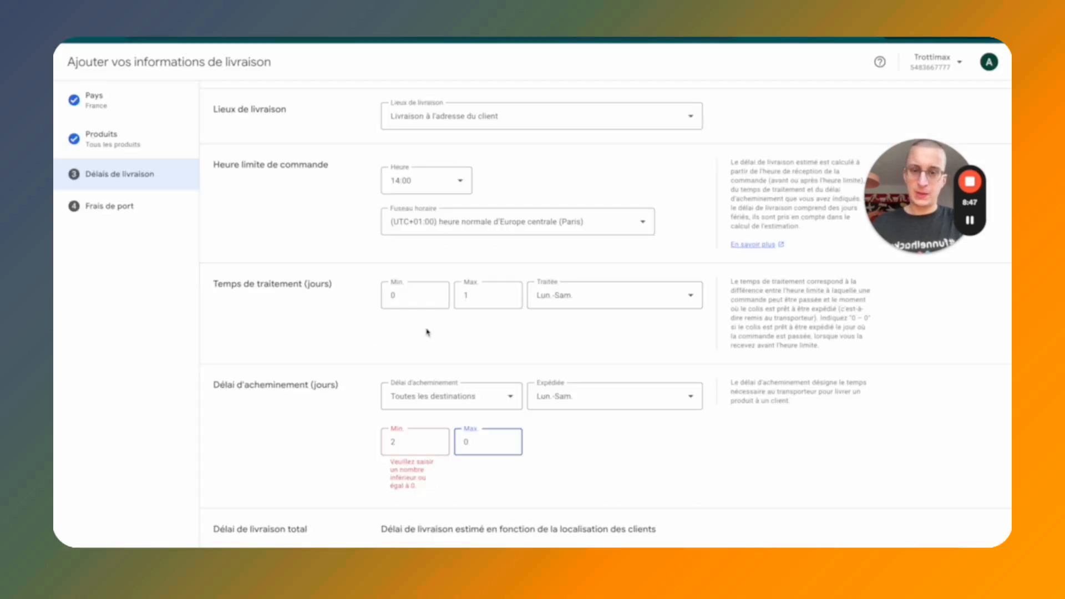
{"action": "double_click", "coordinate": [422, 438]}
{"action": "type", "text": "3"}
{"action": "left_click", "coordinate": [508, 441]}
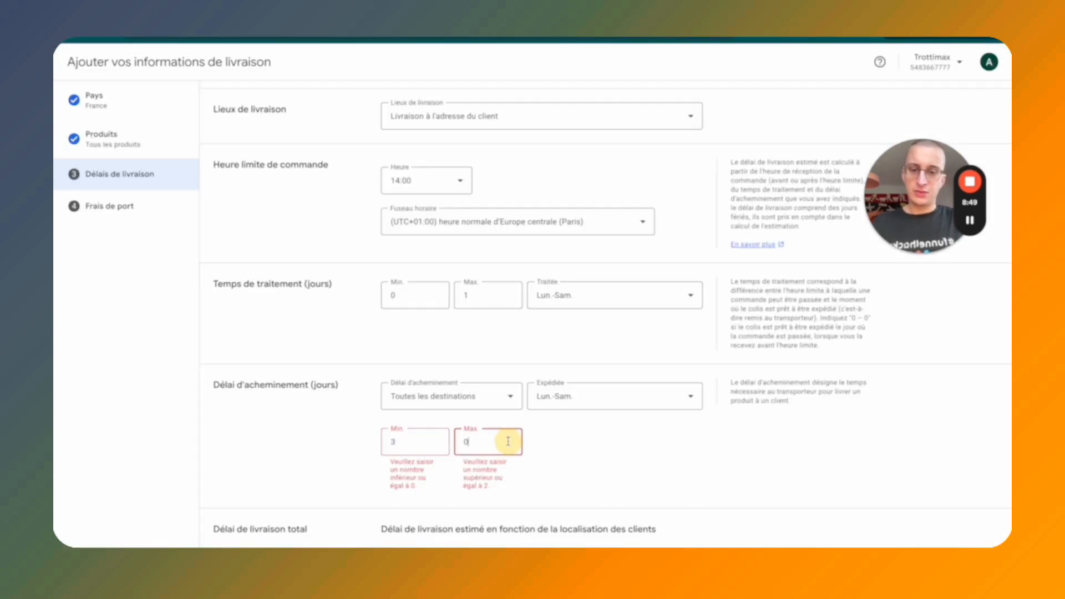
{"action": "key", "text": "BackSpace"}
{"action": "type", "text": "5"}
{"action": "scroll", "coordinate": [610, 424], "scroll_direction": "down", "scroll_amount": 1}
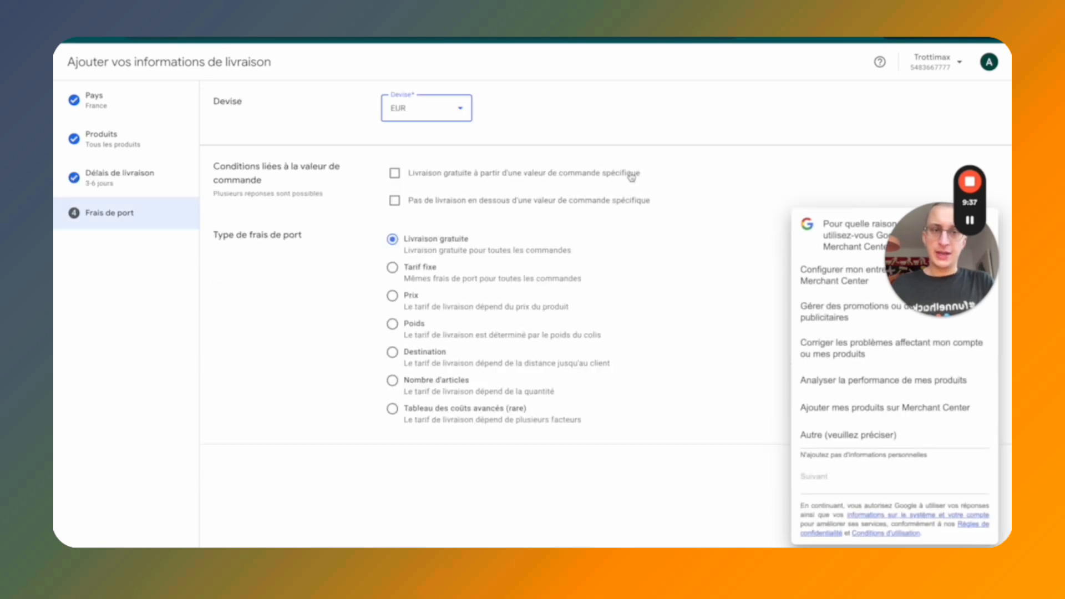
Review the store's Politique d'expédition page and Shopify's Checkout and Shipping and delivery settings for the shipping terms
{"action": "key", "text": "ctrl+Tab"}
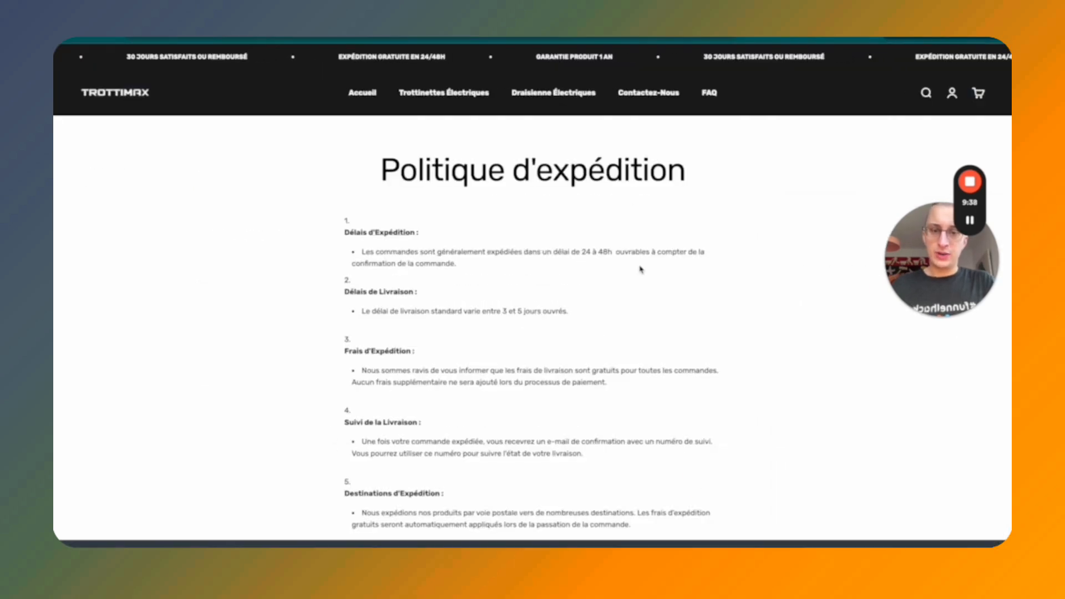
{"action": "left_click_drag", "start_coordinate": [633, 275], "coordinate": [551, 222]}
{"action": "scroll", "coordinate": [587, 311], "scroll_direction": "down", "scroll_amount": 10}
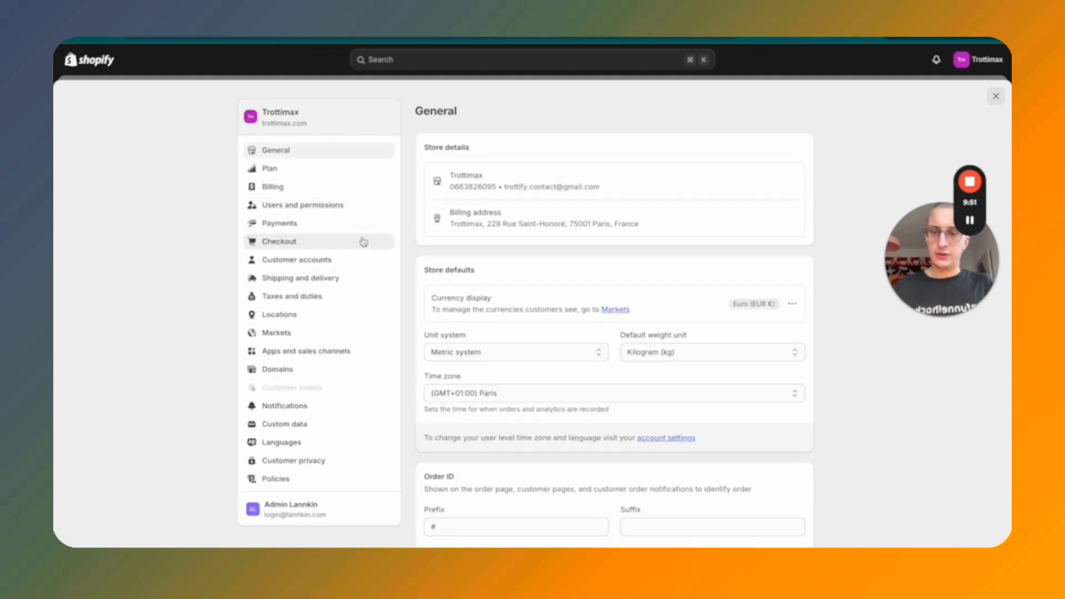
{"action": "left_click", "coordinate": [363, 241]}
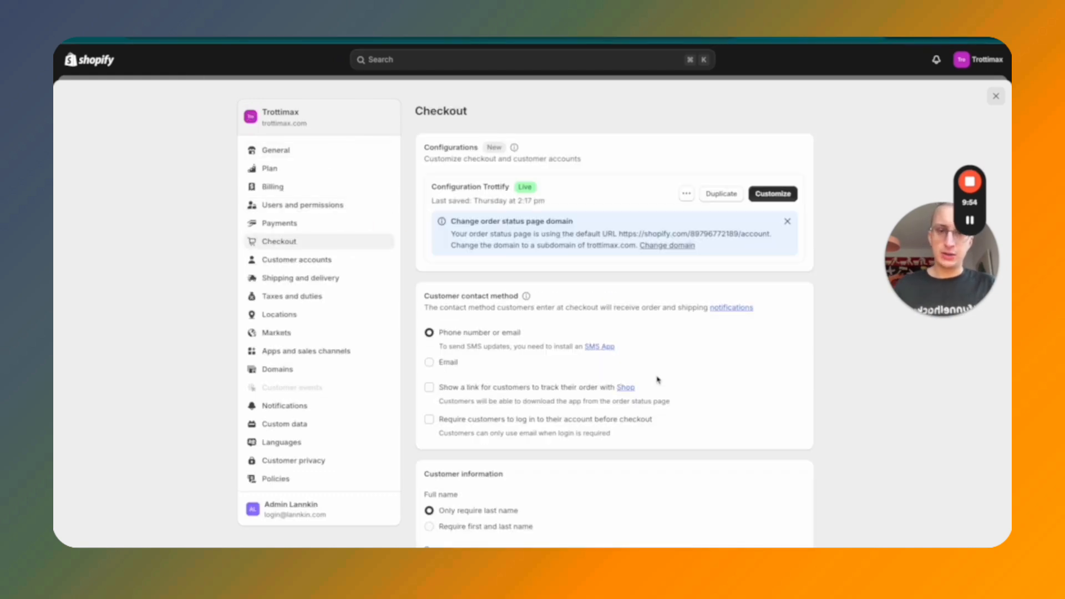
{"action": "scroll", "coordinate": [657, 380], "scroll_direction": "down", "scroll_amount": 3}
{"action": "scroll", "coordinate": [388, 219], "scroll_direction": "up", "scroll_amount": 3}
{"action": "left_click", "coordinate": [335, 282]}
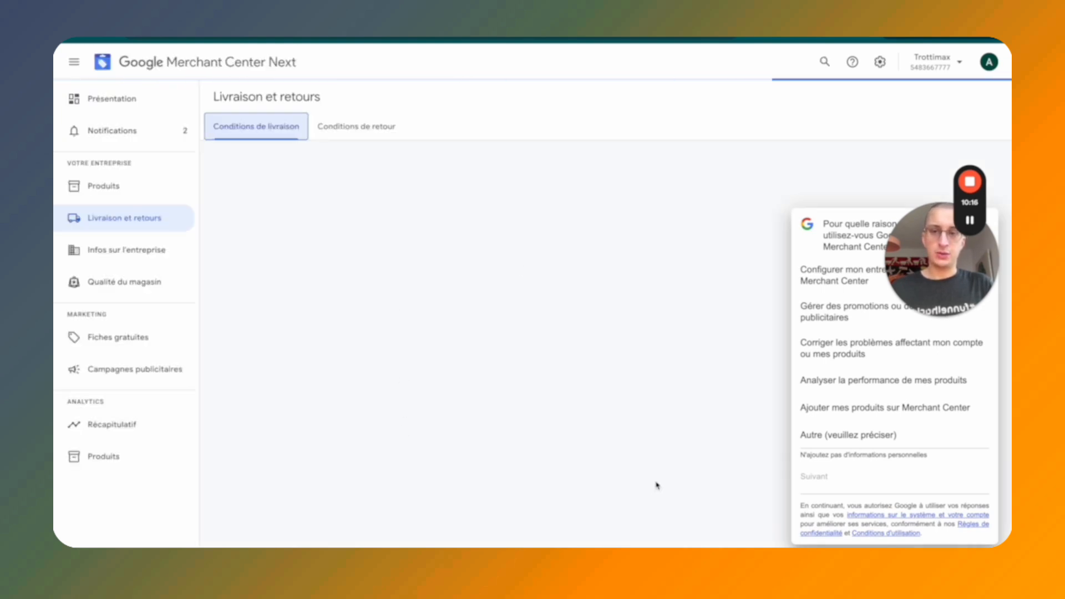
Open the return conditions in Merchant Center, and continue past the shipping rates stage in Simprosys Google Shopping Feed
{"action": "left_click", "coordinate": [359, 126]}
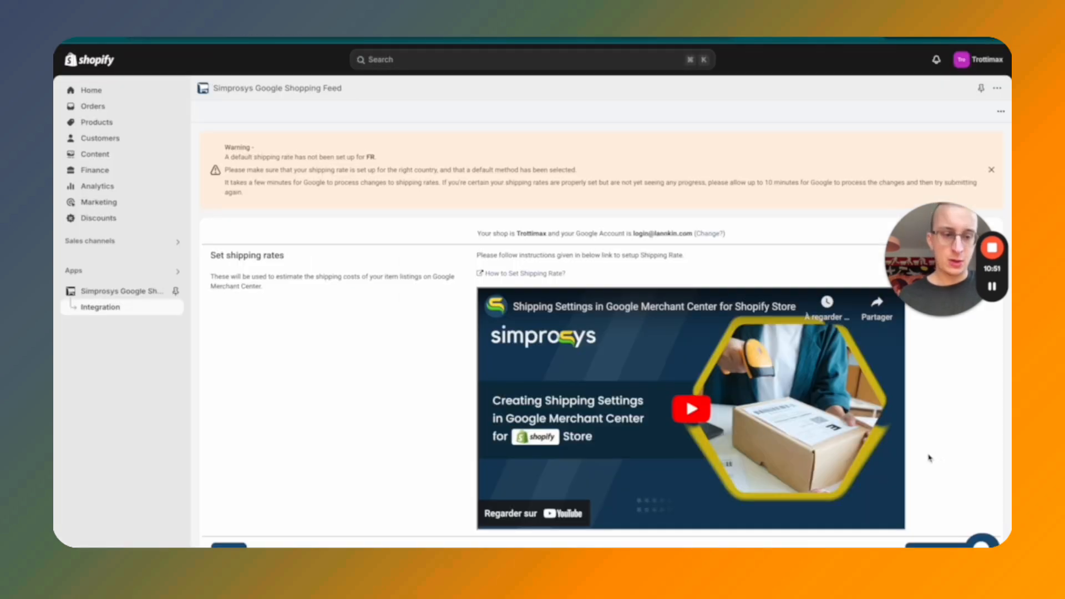
{"action": "scroll", "coordinate": [920, 460], "scroll_direction": "down", "scroll_amount": 1}
{"action": "left_click", "coordinate": [936, 520]}
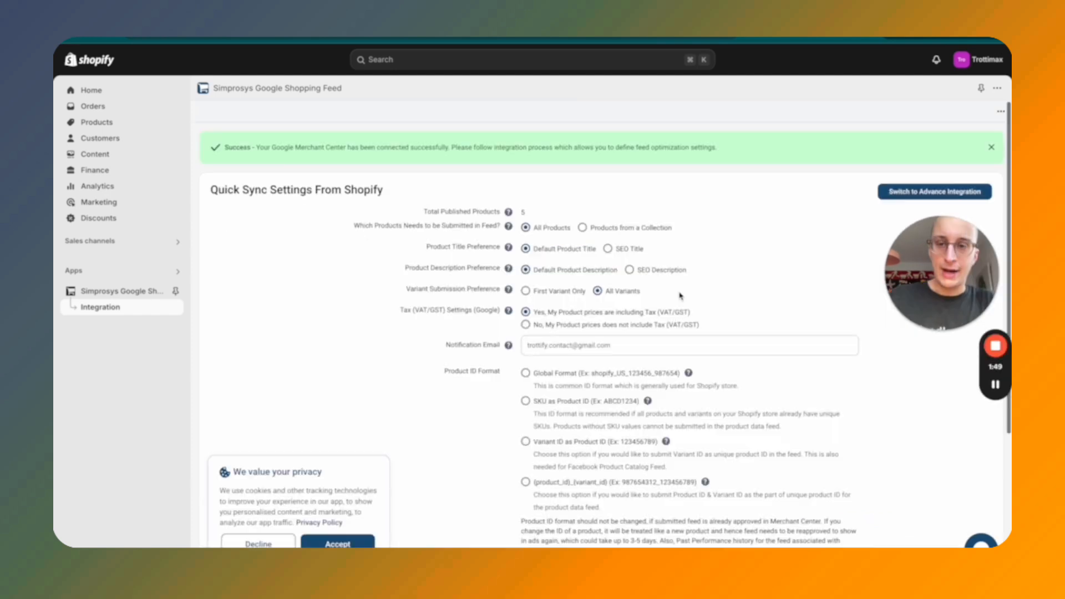
Review the Quick Sync settings for title, description, variants and tax, trying Products from a Collection before reselecting All Products
{"action": "scroll", "coordinate": [704, 365], "scroll_direction": "down", "scroll_amount": 2}
{"action": "scroll", "coordinate": [703, 365], "scroll_direction": "down", "scroll_amount": 2}
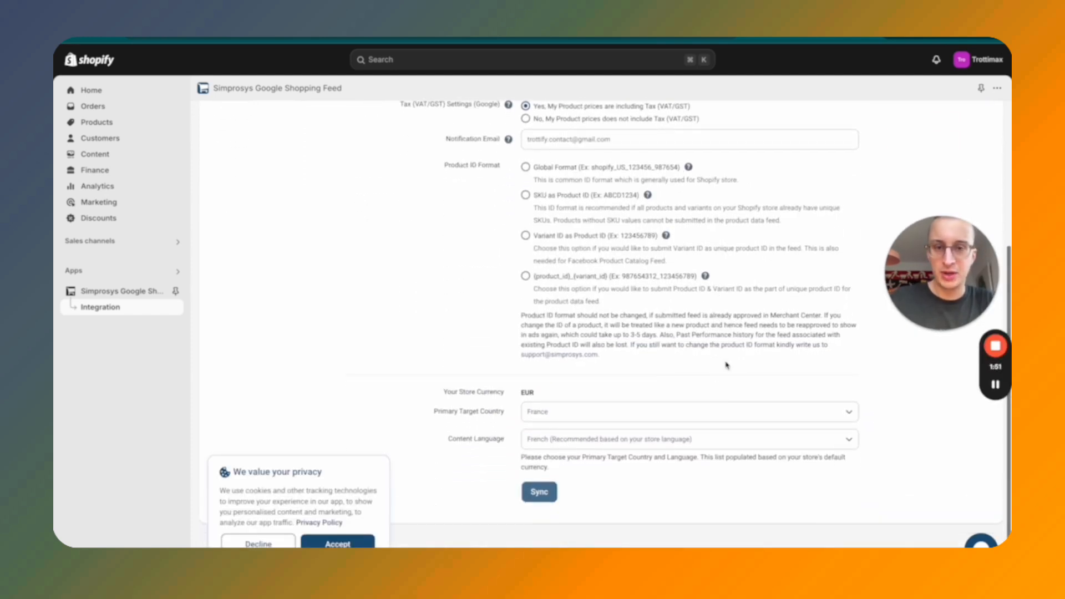
{"action": "scroll", "coordinate": [727, 365], "scroll_direction": "up", "scroll_amount": 4}
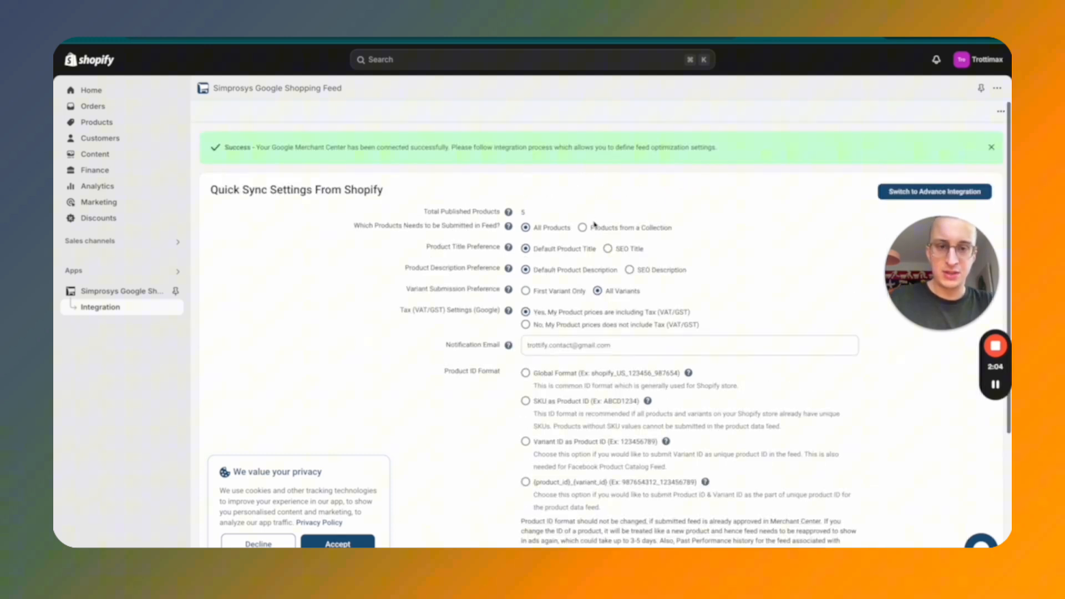
{"action": "left_click", "coordinate": [583, 228]}
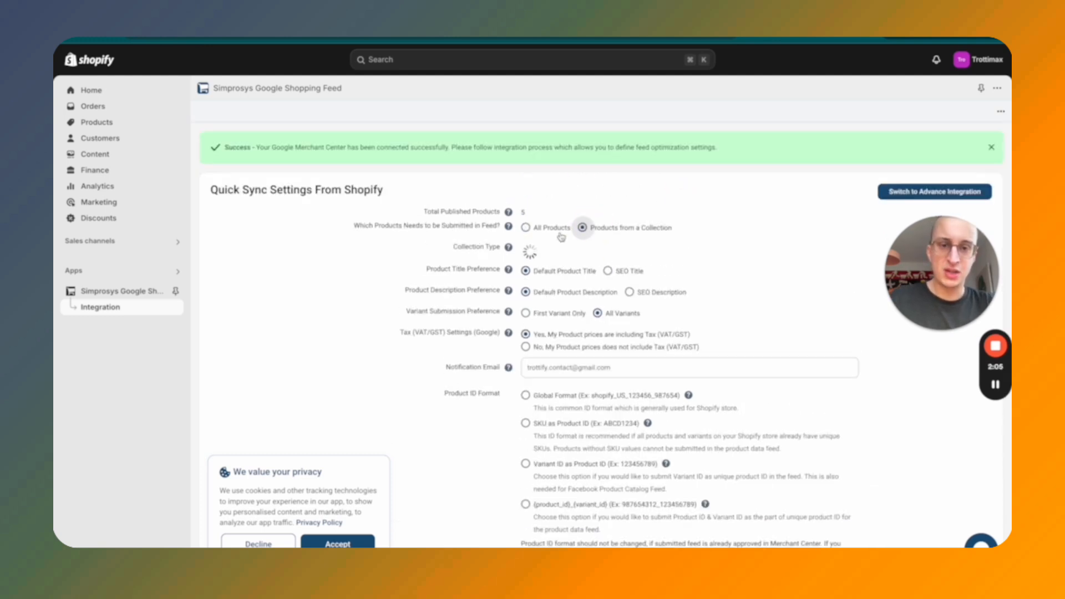
{"action": "left_click", "coordinate": [526, 228]}
{"action": "scroll", "coordinate": [637, 222], "scroll_direction": "down", "scroll_amount": 3}
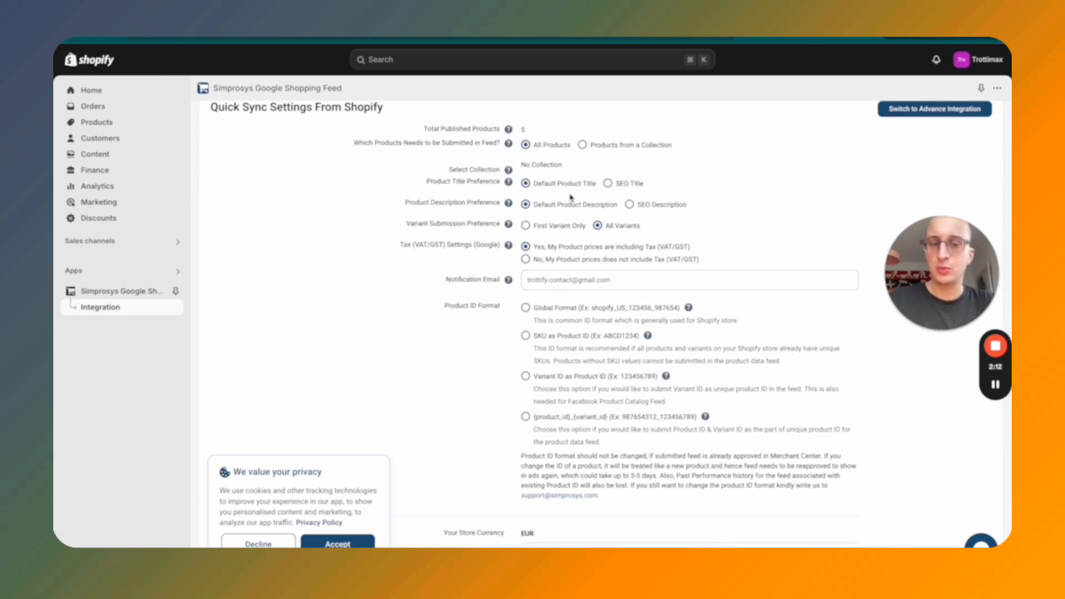
{"action": "scroll", "coordinate": [599, 199], "scroll_direction": "down", "scroll_amount": 1}
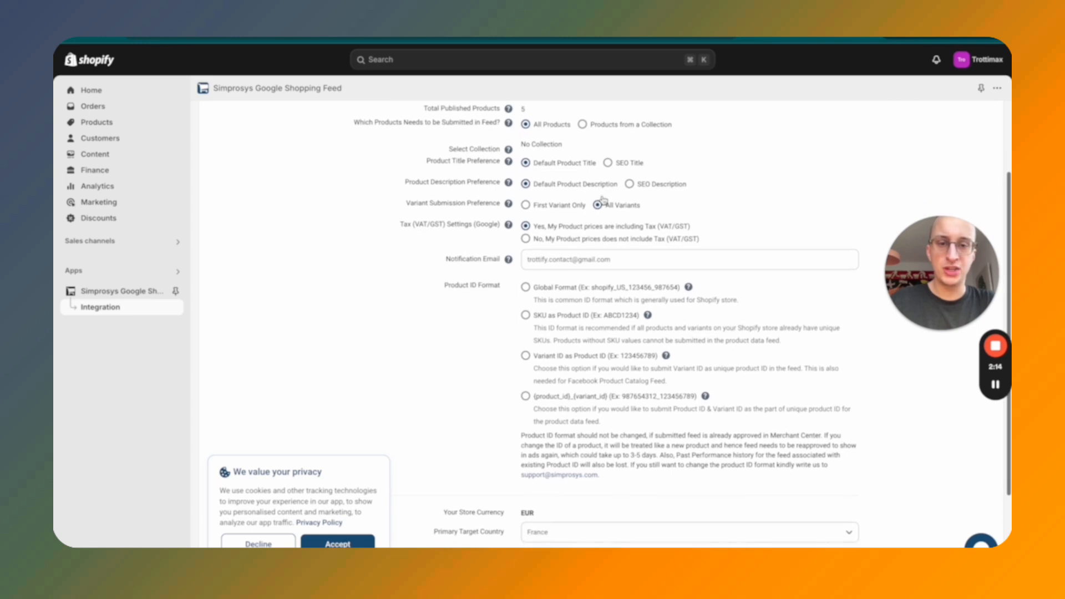
{"action": "scroll", "coordinate": [671, 206], "scroll_direction": "down", "scroll_amount": 1}
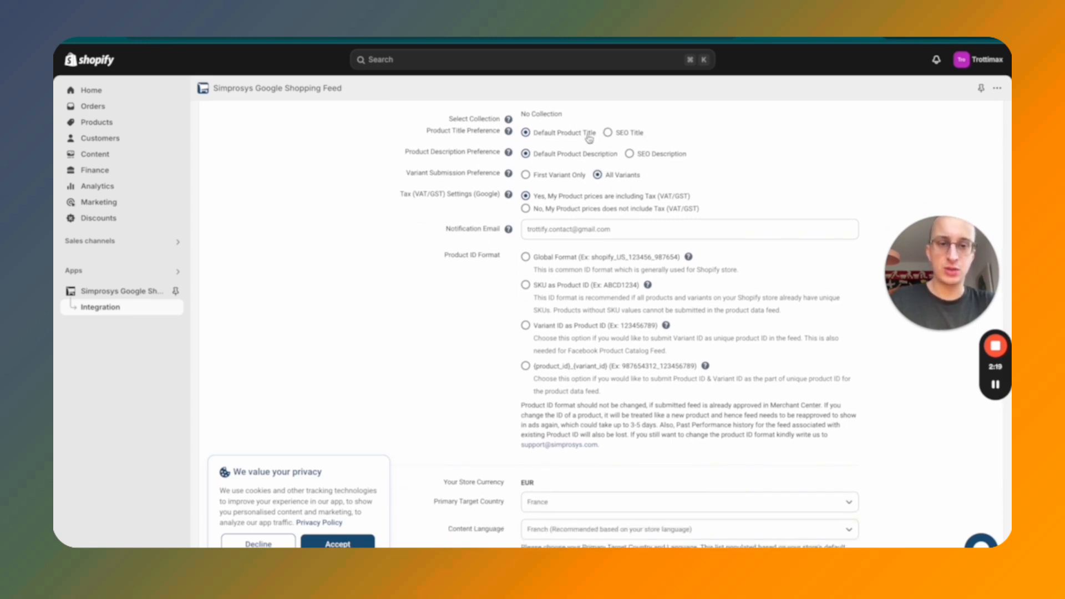
{"action": "scroll", "coordinate": [589, 139], "scroll_direction": "down", "scroll_amount": 3}
{"action": "scroll", "coordinate": [652, 203], "scroll_direction": "up", "scroll_amount": 4}
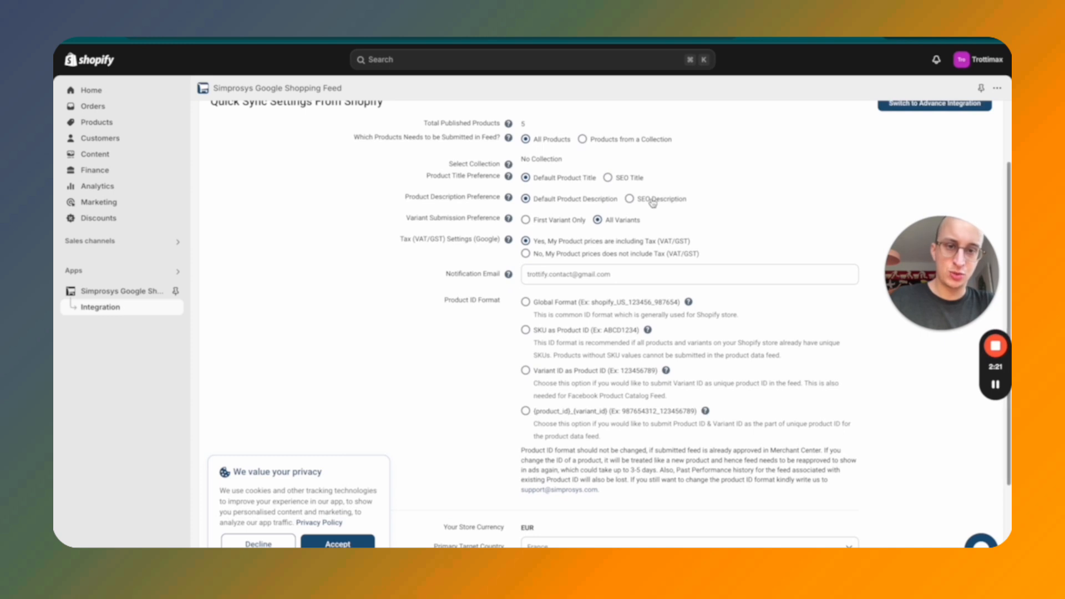
{"action": "scroll", "coordinate": [669, 230], "scroll_direction": "down", "scroll_amount": 3}
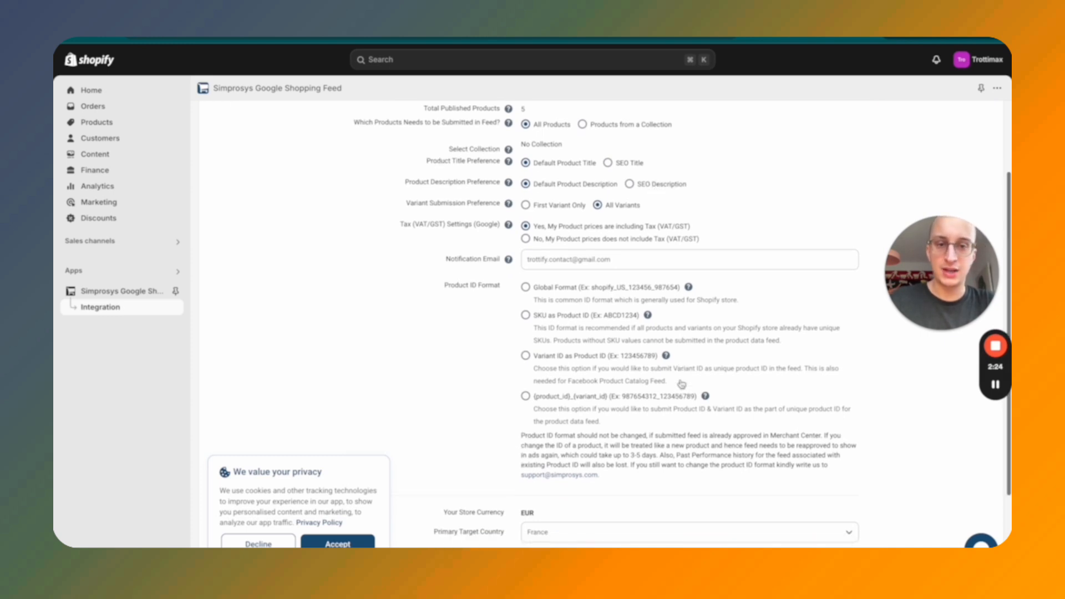
Set the Product ID format to Global Format and sync the products from Shopify
{"action": "left_click", "coordinate": [619, 228]}
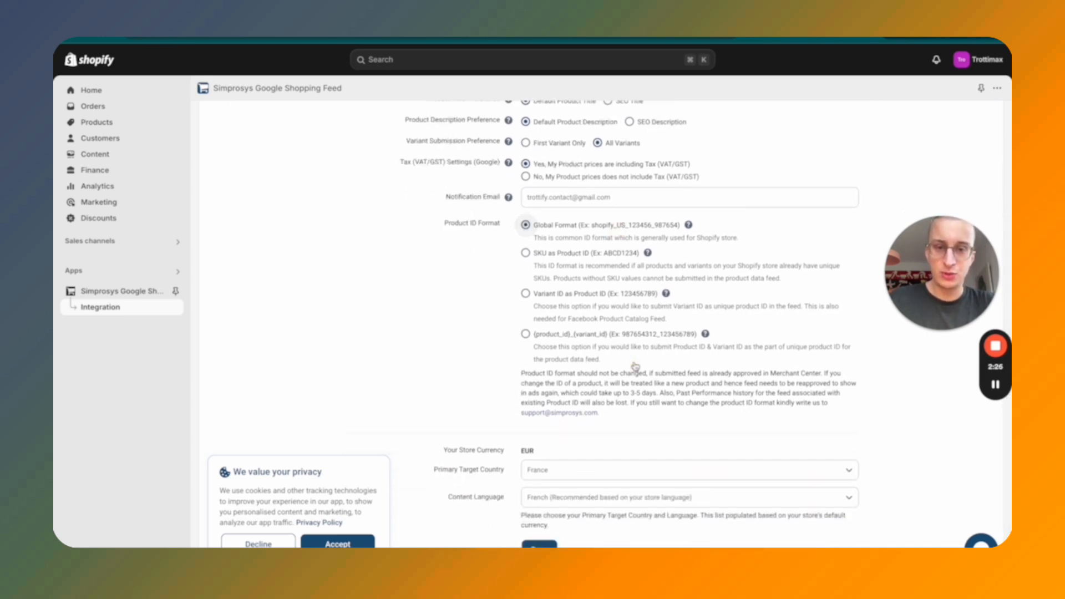
{"action": "scroll", "coordinate": [617, 216], "scroll_direction": "down", "scroll_amount": 2}
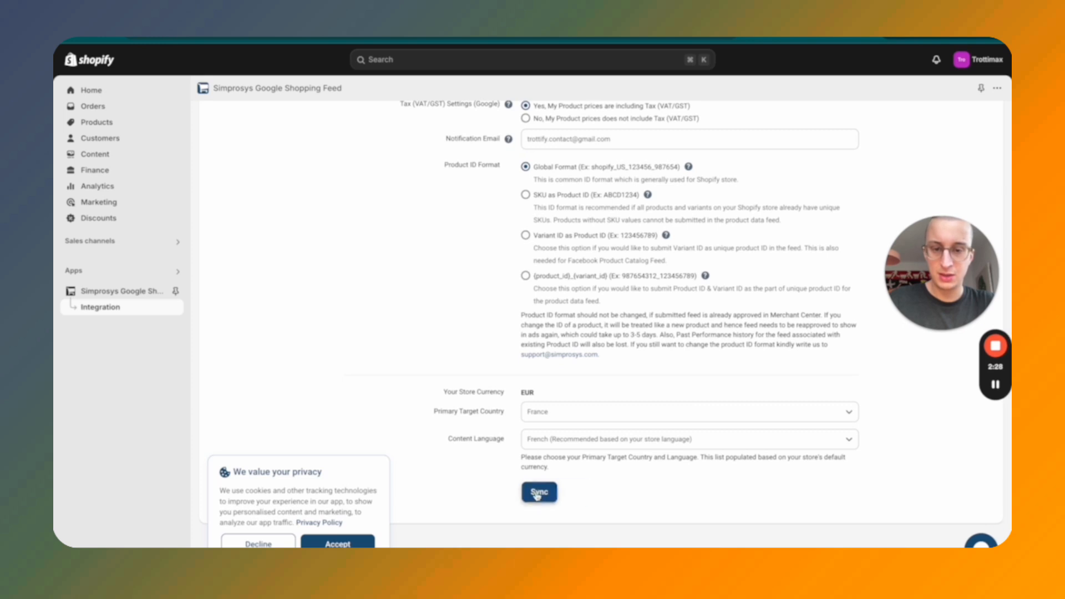
{"action": "left_click", "coordinate": [535, 493]}
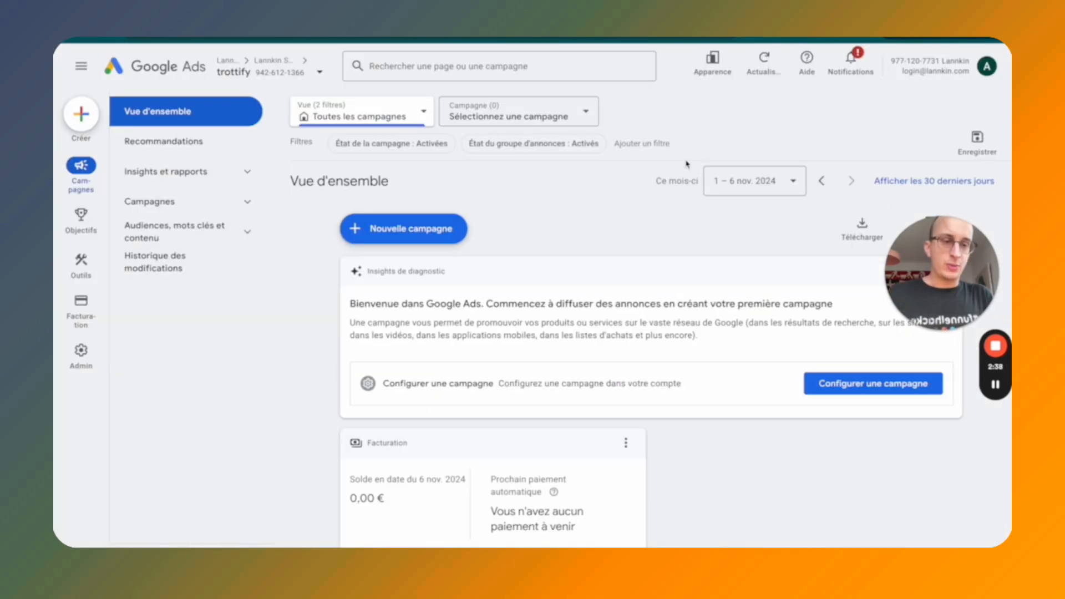
Copy the trottify account ID from Google Ads, and link that sub-account automatically to Merchant Center in Simprosys
{"action": "left_click", "coordinate": [267, 72]}
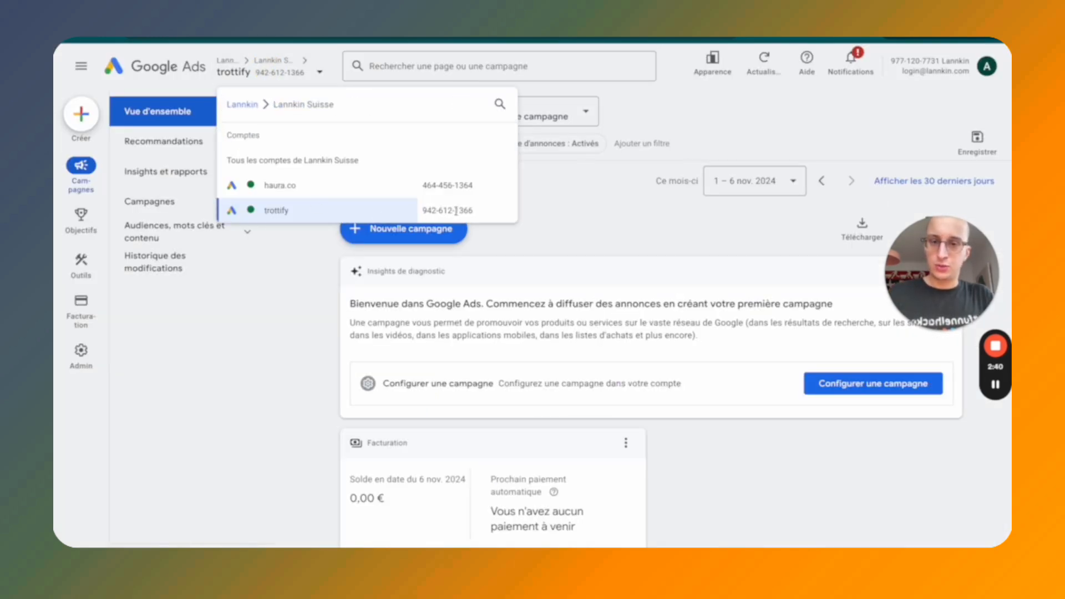
{"action": "left_click_drag", "start_coordinate": [473, 211], "coordinate": [423, 215]}
{"action": "left_click_drag", "start_coordinate": [423, 215], "coordinate": [414, 213]}
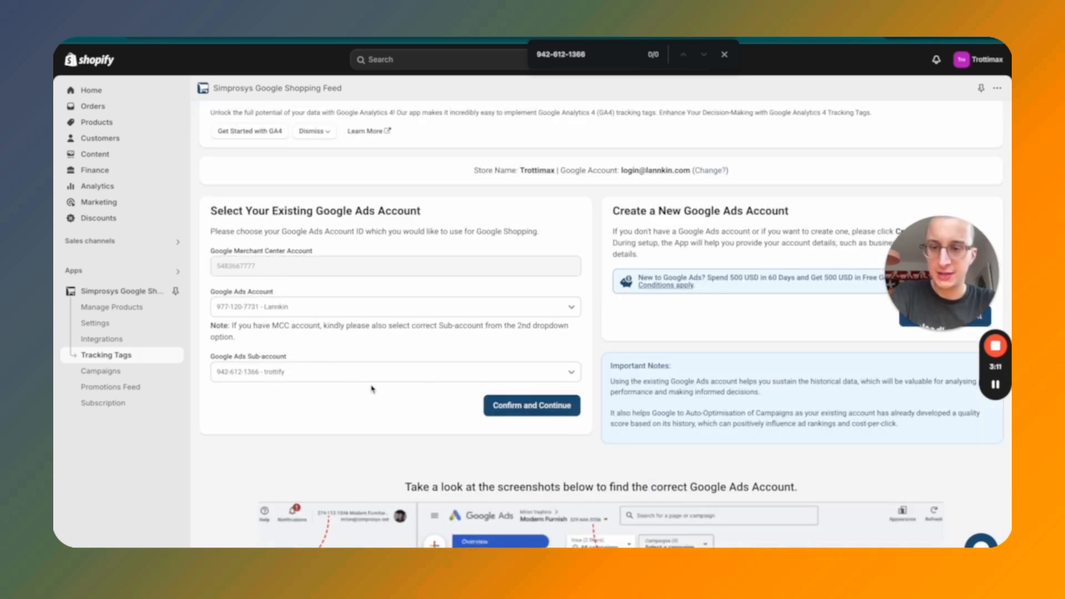
{"action": "left_click", "coordinate": [517, 404]}
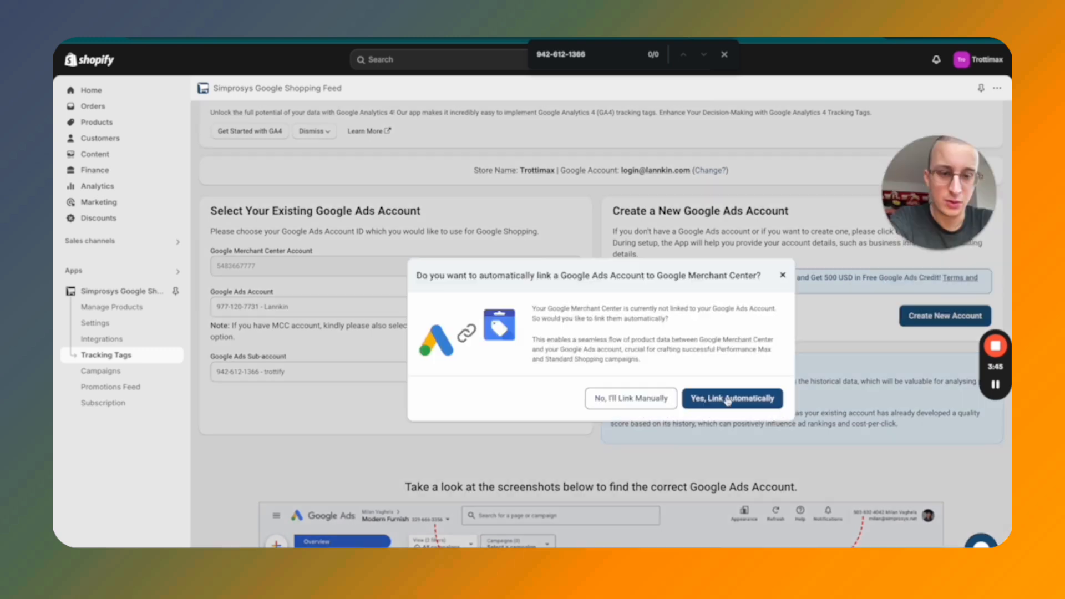
{"action": "left_click", "coordinate": [729, 399]}
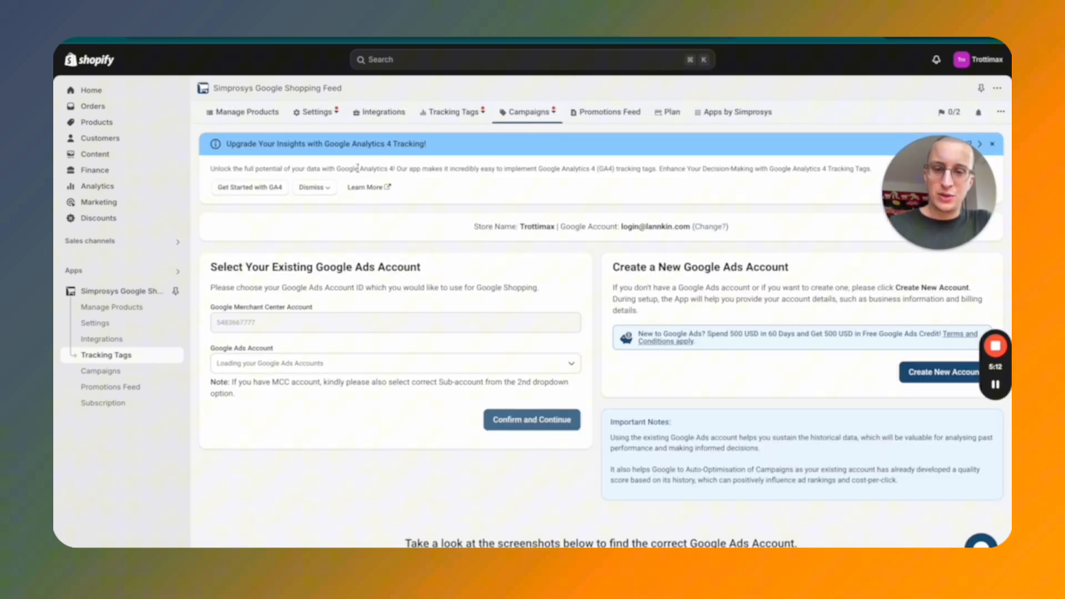
Open Google Dynamic Remarketing & Conversion Tracking and confirm the existing Lannkin Google Ads account with the trottify sub-account
{"action": "left_click", "coordinate": [426, 114]}
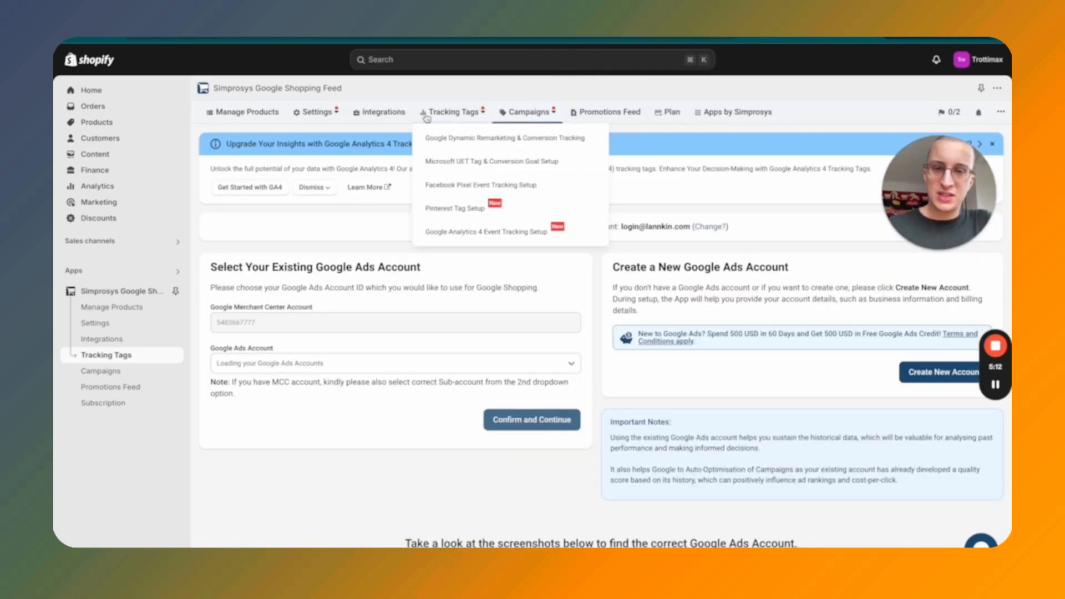
{"action": "left_click", "coordinate": [475, 142]}
{"action": "mouse_move", "coordinate": [451, 121]}
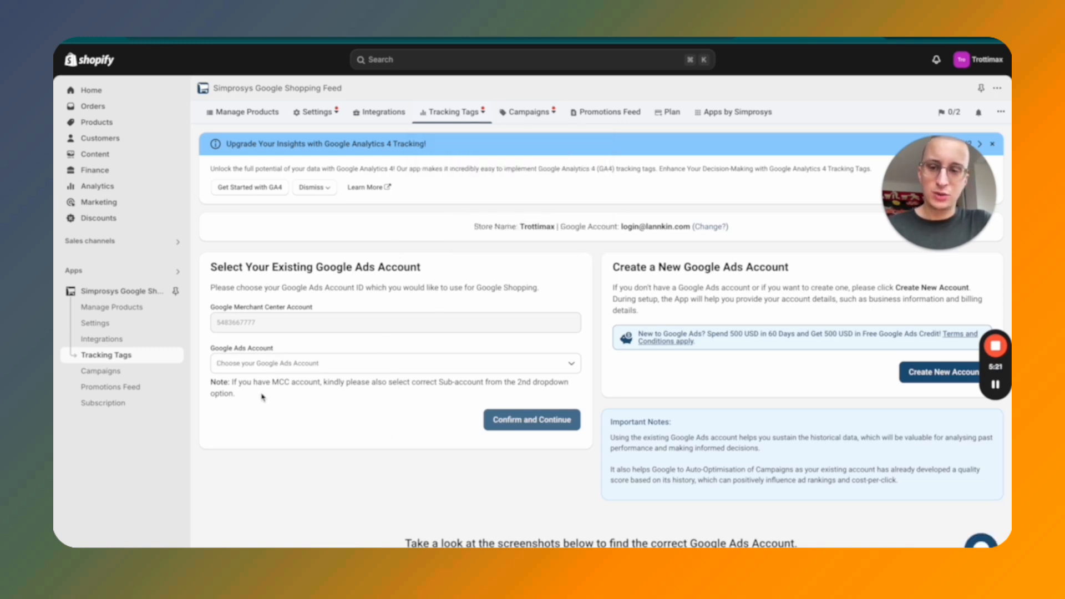
{"action": "left_click", "coordinate": [272, 363]}
{"action": "left_click", "coordinate": [302, 385]}
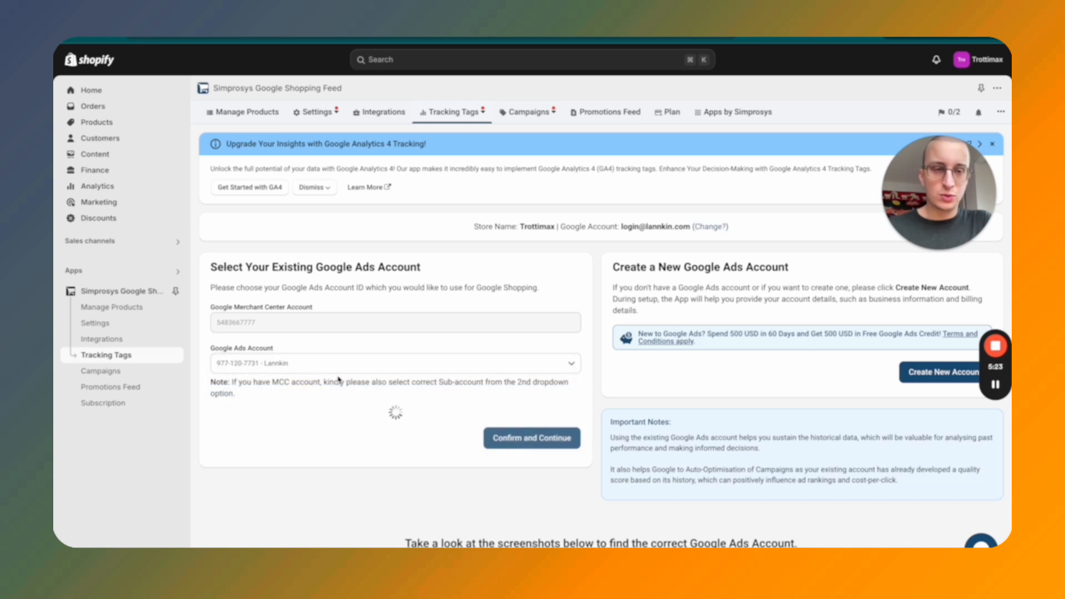
{"action": "scroll", "coordinate": [227, 413], "scroll_direction": "down", "scroll_amount": 1}
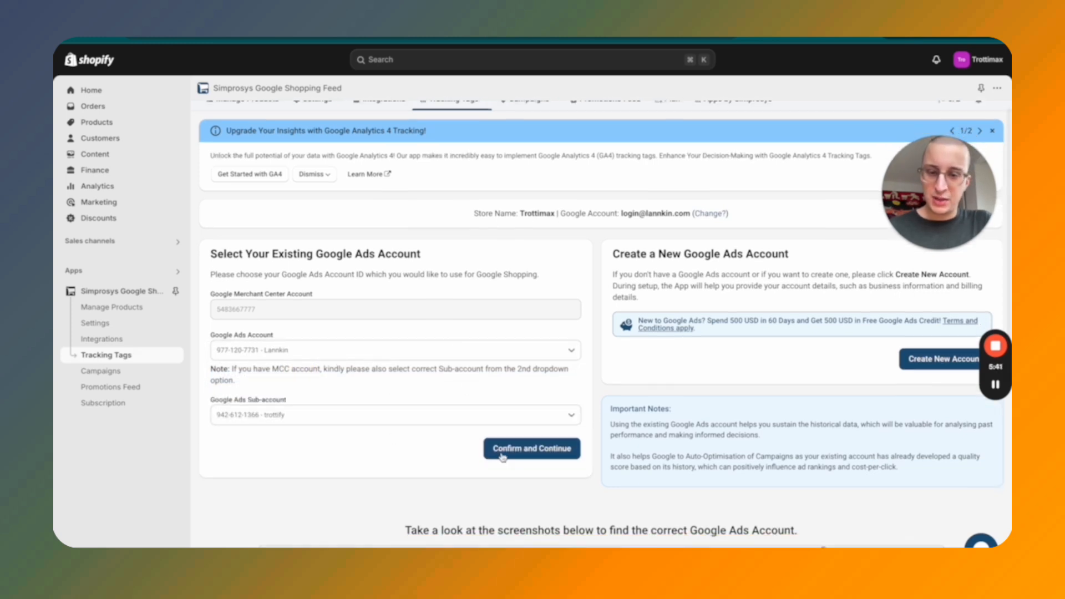
{"action": "left_click", "coordinate": [530, 451]}
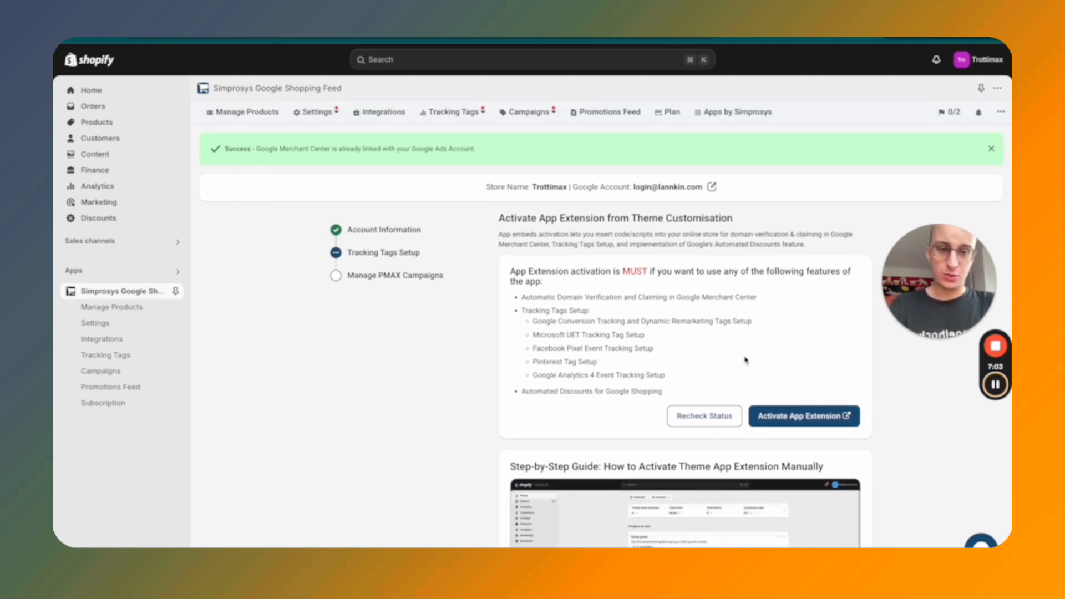
Activate the Simprosys Tracking Tags and Scripts app extension in the theme customisation and recheck its status
{"action": "scroll", "coordinate": [745, 361], "scroll_direction": "down", "scroll_amount": 2}
{"action": "left_click", "coordinate": [788, 316]}
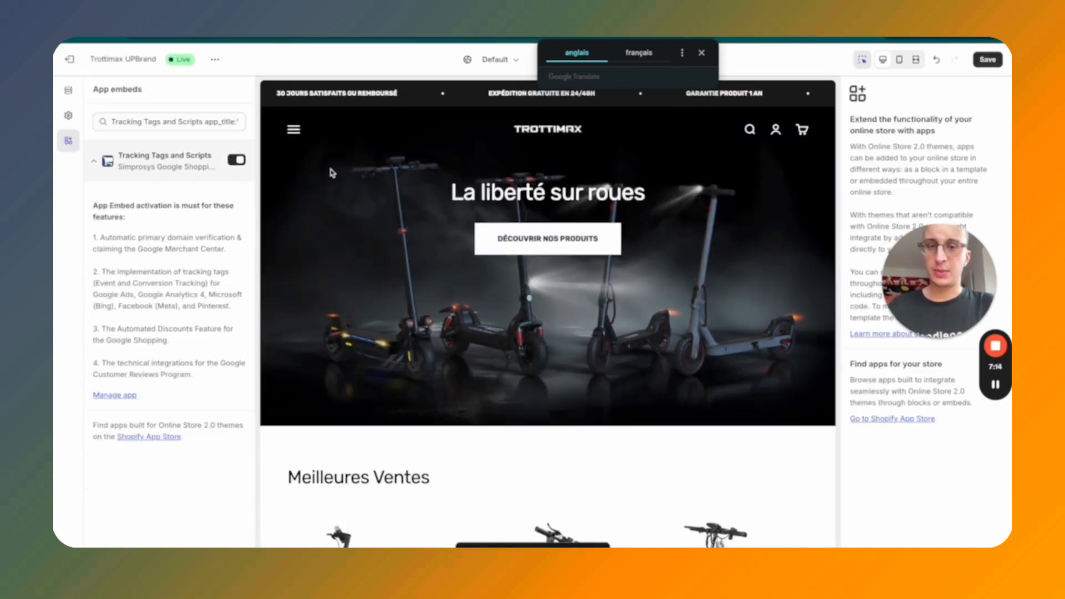
{"action": "left_click", "coordinate": [355, 40]}
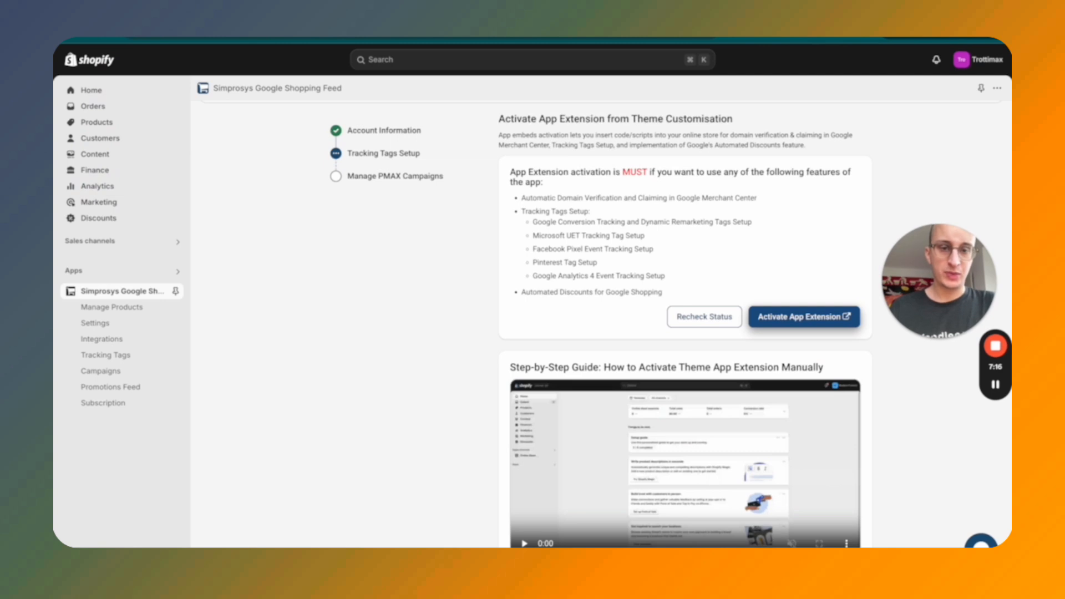
{"action": "scroll", "coordinate": [787, 266], "scroll_direction": "down", "scroll_amount": 2}
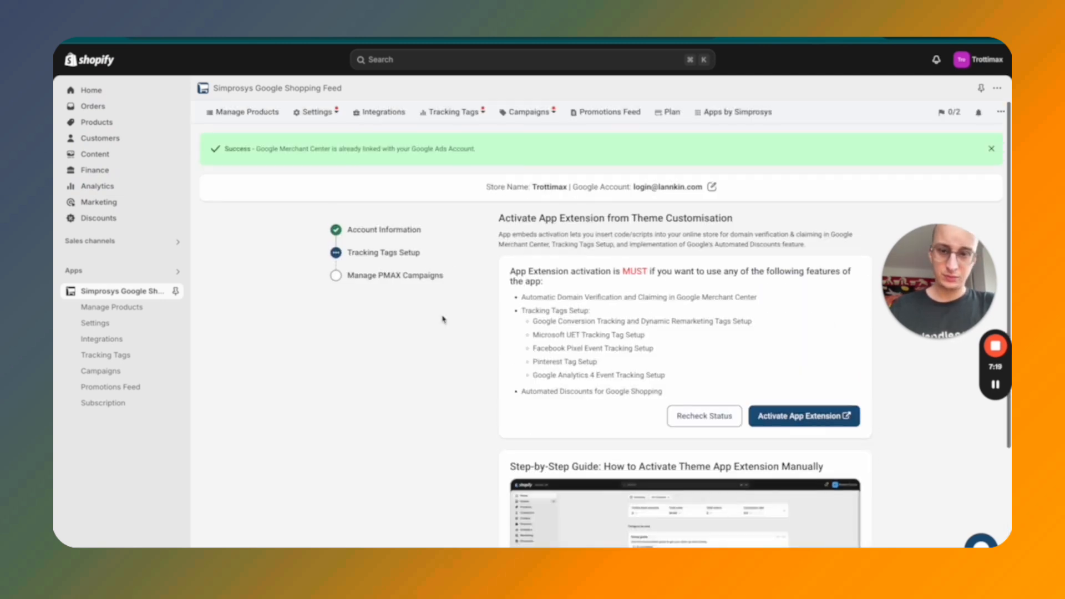
{"action": "left_click", "coordinate": [709, 416]}
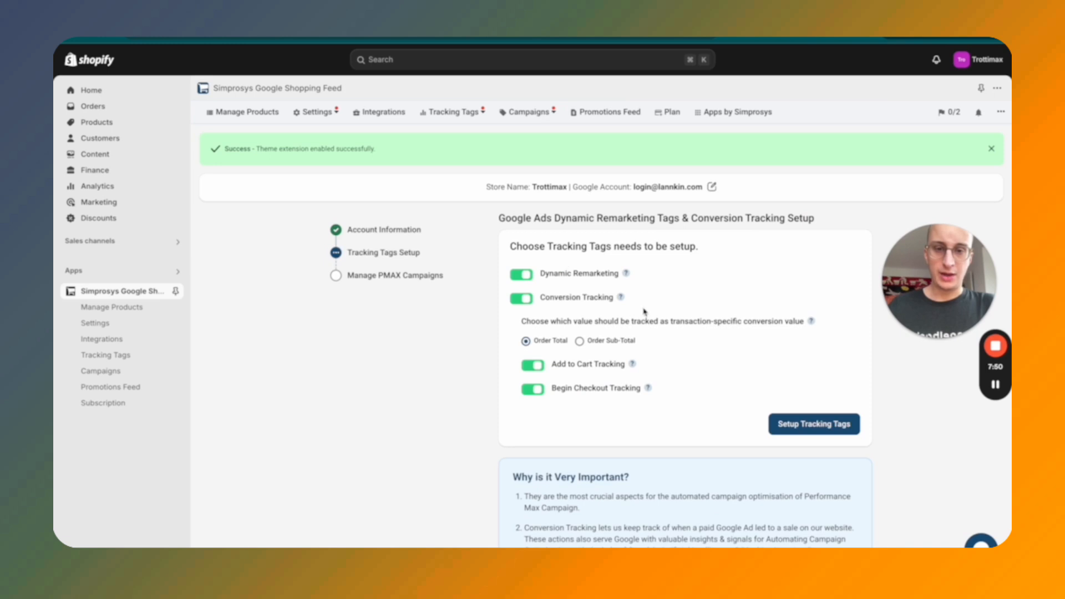
Set up the tracking tags with Dynamic Remarketing, Conversion Tracking by Order Total, Add to Cart Tracking and Begin Checkout Tracking enabled
{"action": "left_click_drag", "start_coordinate": [644, 310], "coordinate": [538, 269]}
{"action": "left_click", "coordinate": [645, 262]}
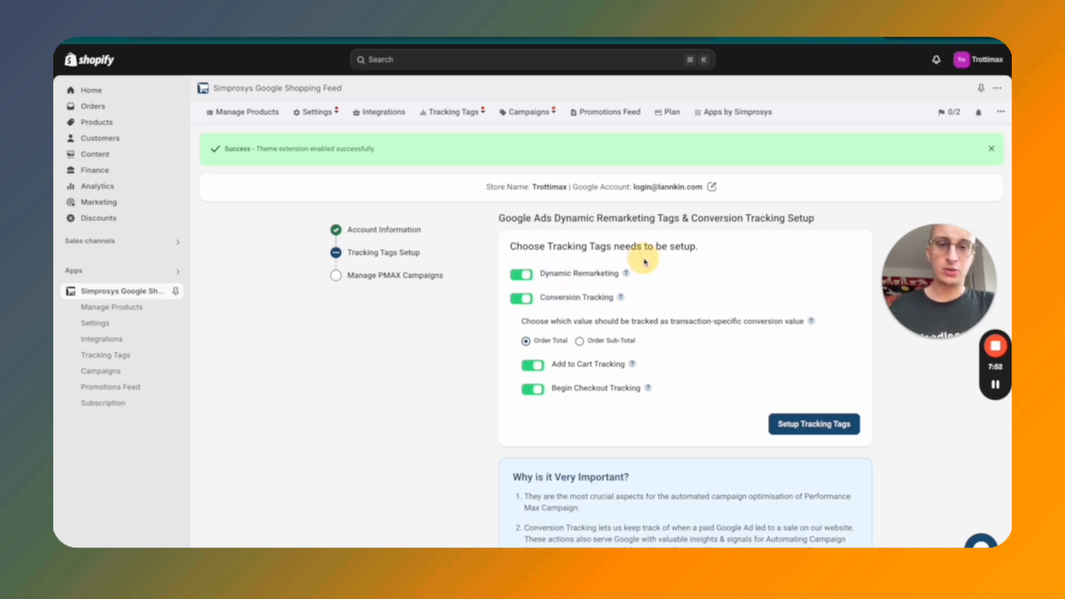
{"action": "left_click_drag", "start_coordinate": [622, 274], "coordinate": [527, 273]}
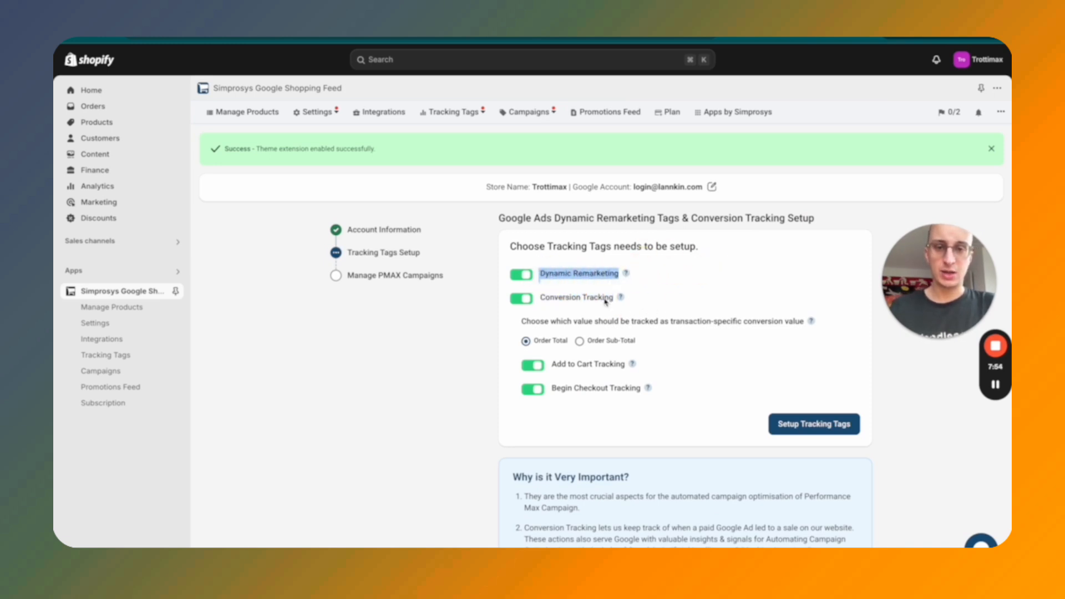
{"action": "left_click_drag", "start_coordinate": [613, 298], "coordinate": [562, 297]}
{"action": "scroll", "coordinate": [576, 299], "scroll_direction": "down", "scroll_amount": 1}
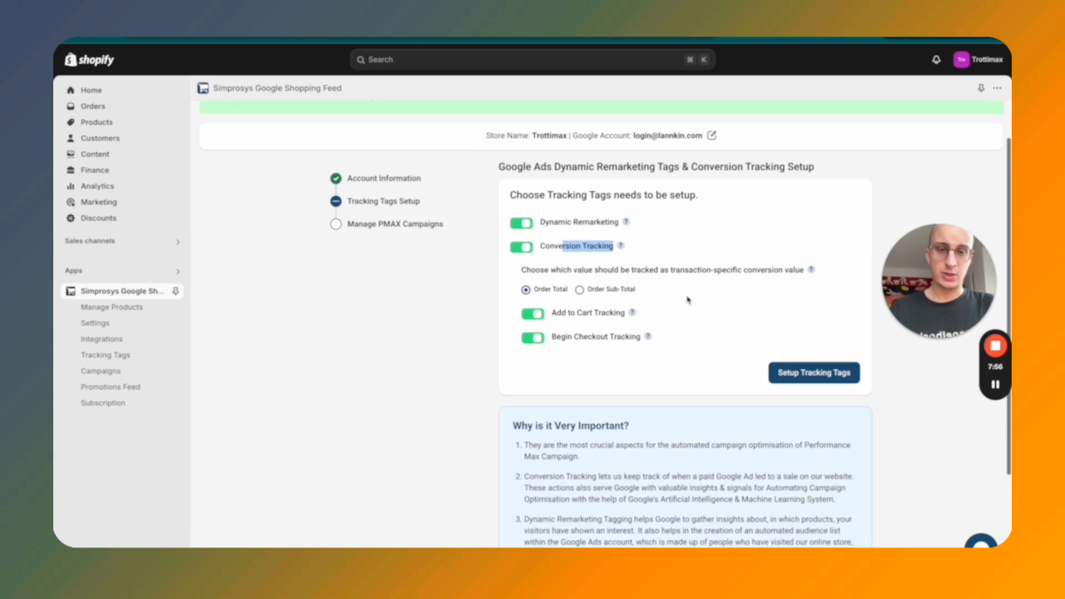
{"action": "left_click_drag", "start_coordinate": [672, 344], "coordinate": [590, 281]}
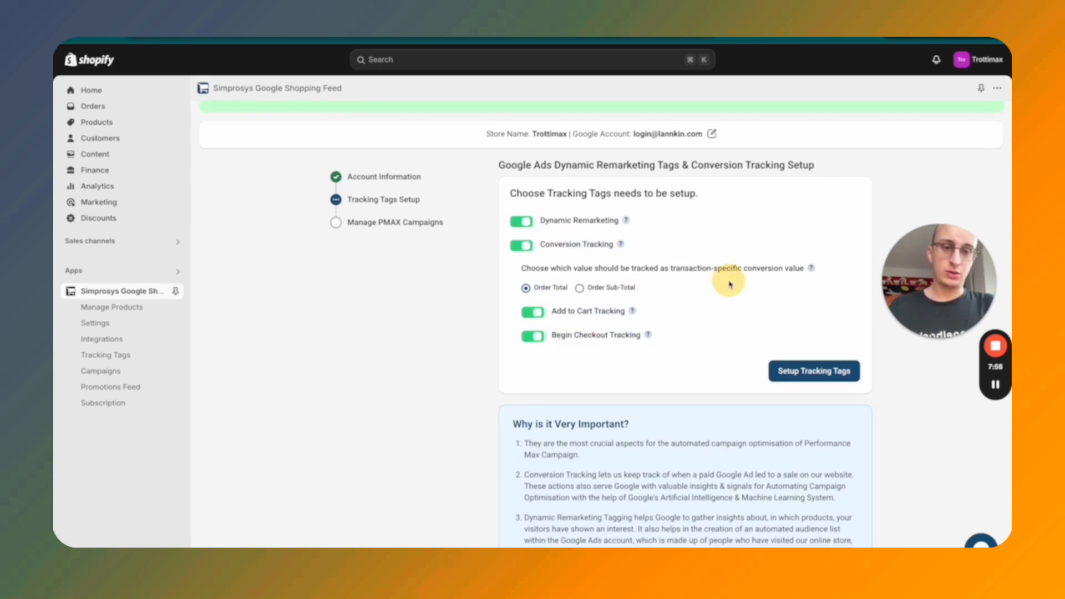
{"action": "left_click_drag", "start_coordinate": [768, 268], "coordinate": [619, 270]}
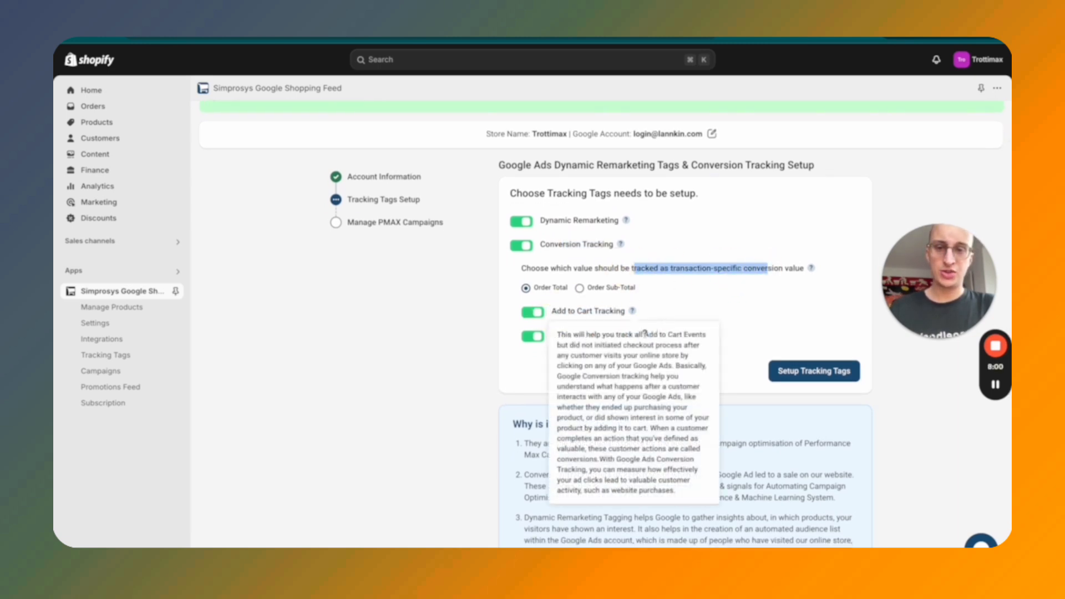
{"action": "left_click", "coordinate": [807, 315]}
{"action": "left_click", "coordinate": [806, 376]}
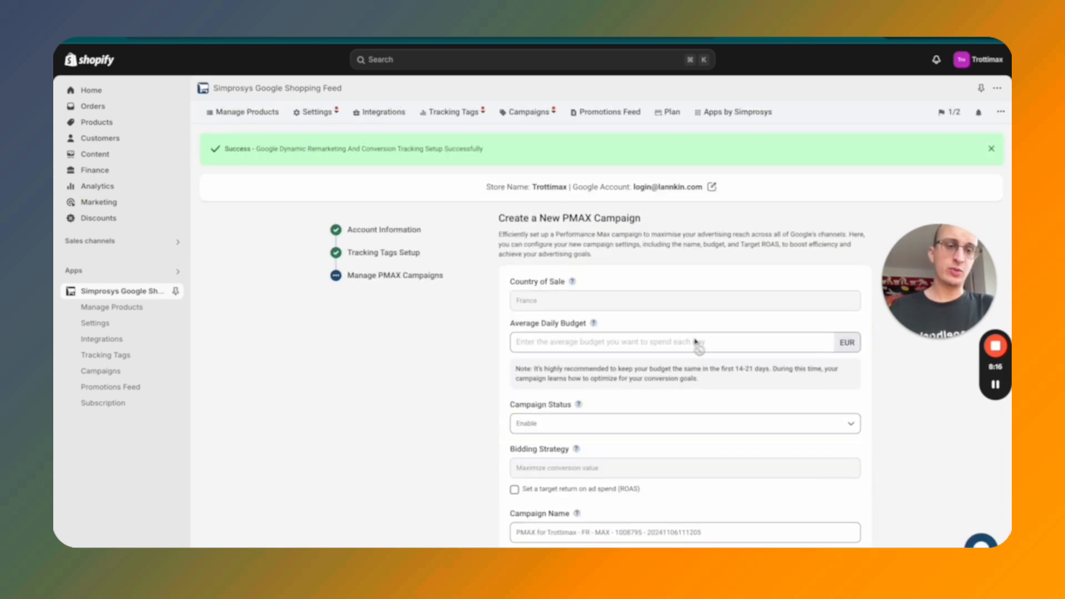
Review the PMAX campaign page, the connected account details and the Google Ads tracking tags setup
{"action": "scroll", "coordinate": [696, 344], "scroll_direction": "down", "scroll_amount": 2}
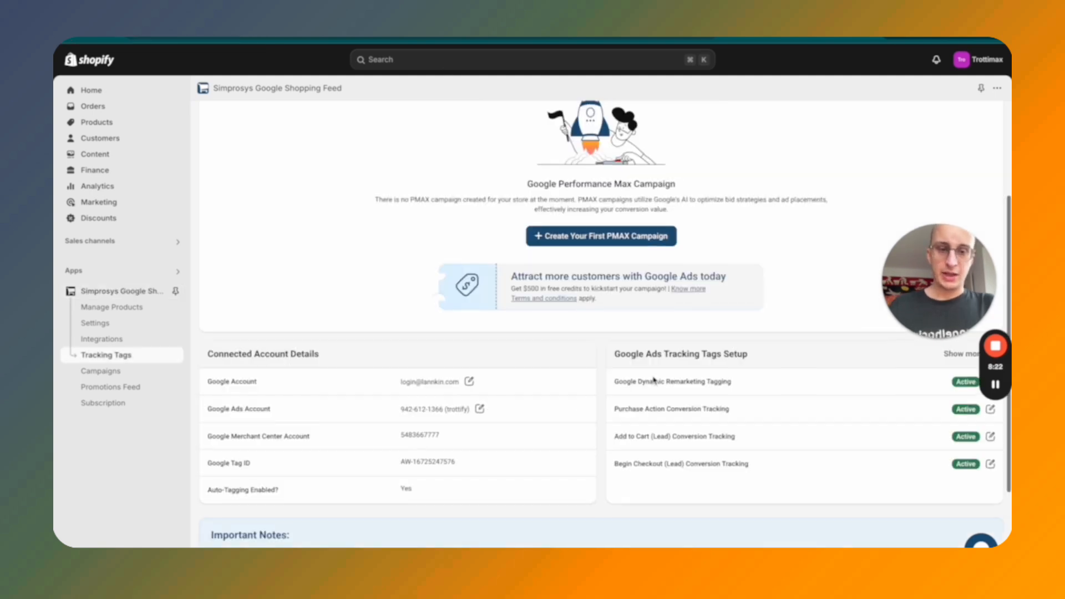
{"action": "scroll", "coordinate": [656, 379], "scroll_direction": "down", "scroll_amount": 1}
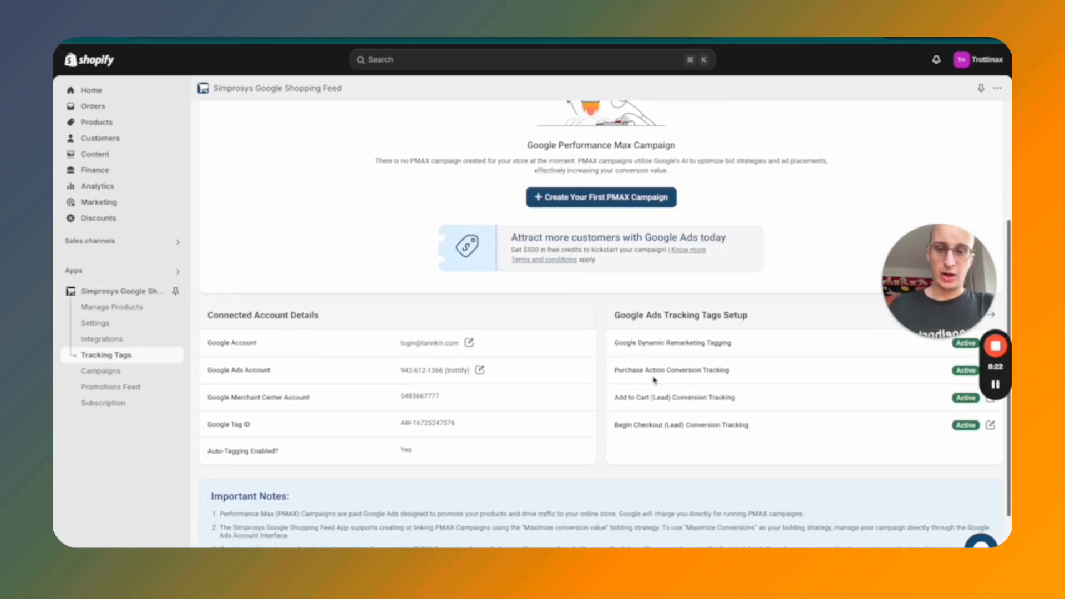
{"action": "scroll", "coordinate": [791, 328], "scroll_direction": "down", "scroll_amount": 1}
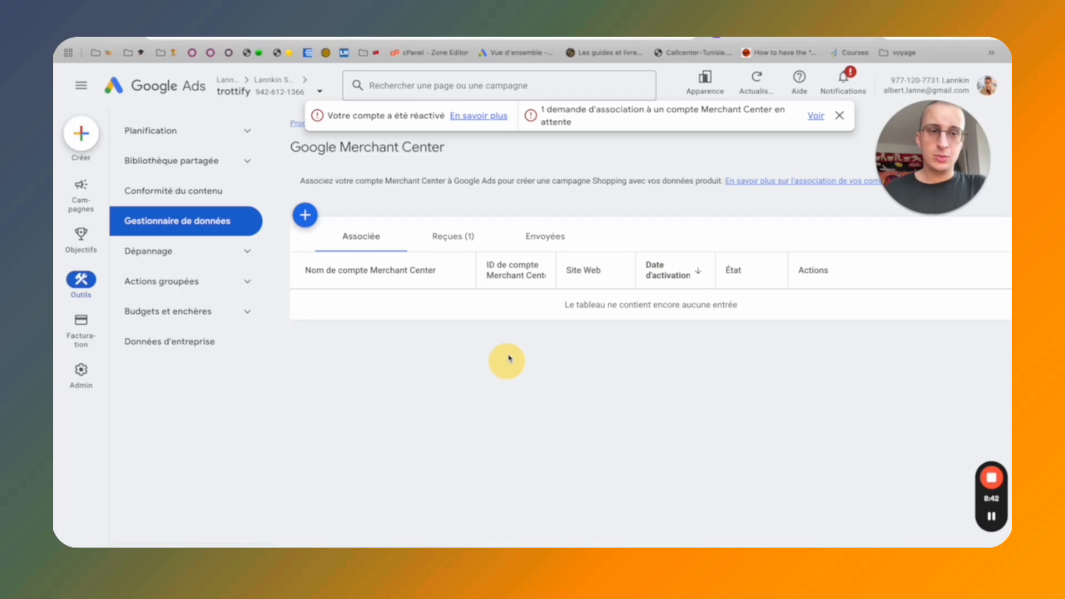
Open the conversions Récapitulatif in Google Ads and examine the Achat, Ajout au panier and Paiement initié conversion actions
{"action": "mouse_move", "coordinate": [85, 251]}
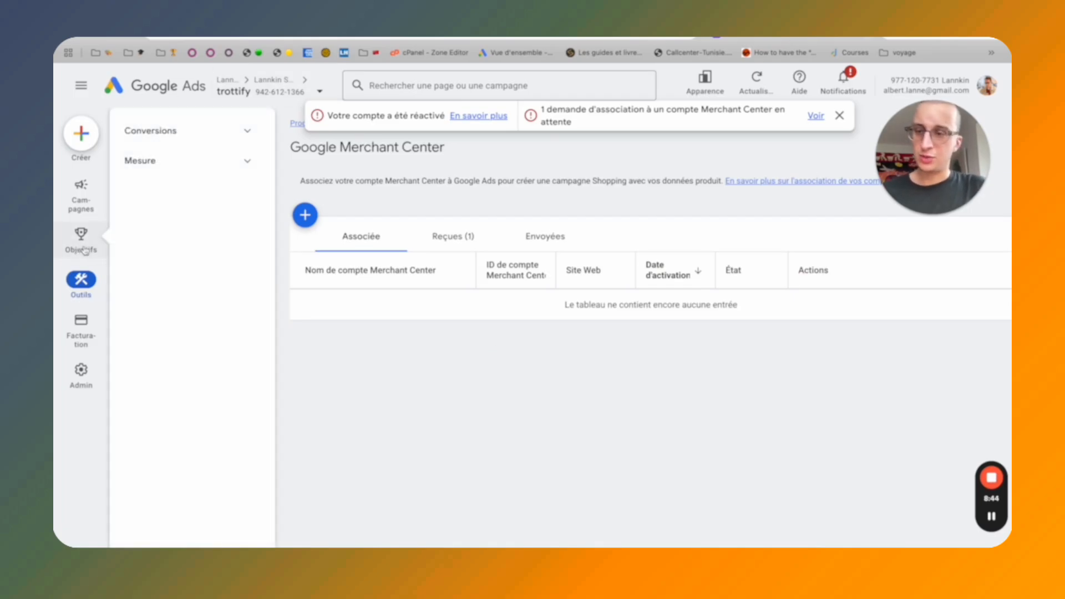
{"action": "left_click", "coordinate": [187, 130]}
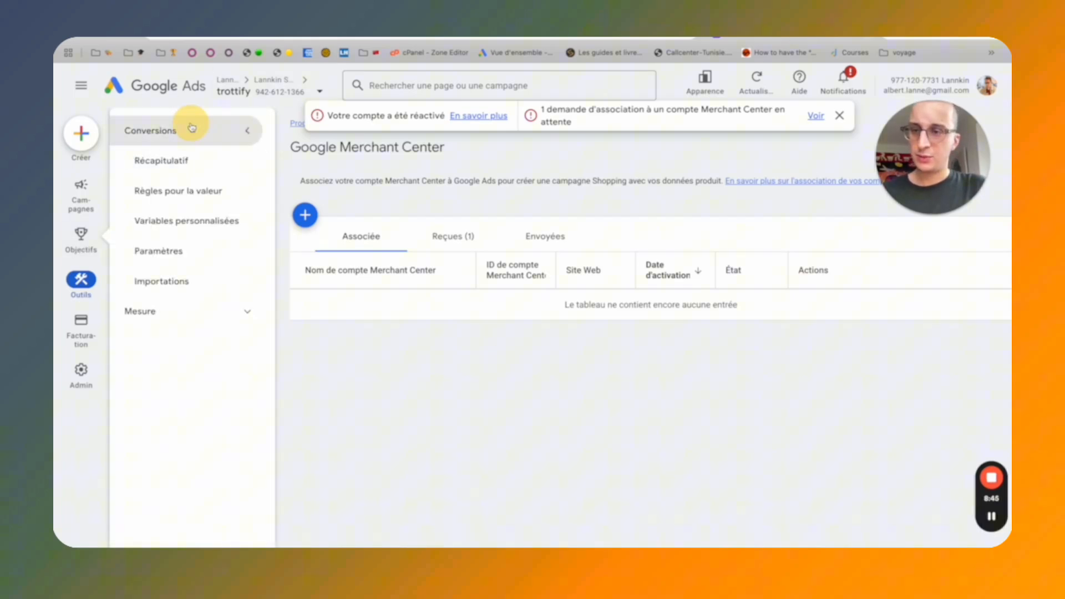
{"action": "left_click", "coordinate": [189, 160]}
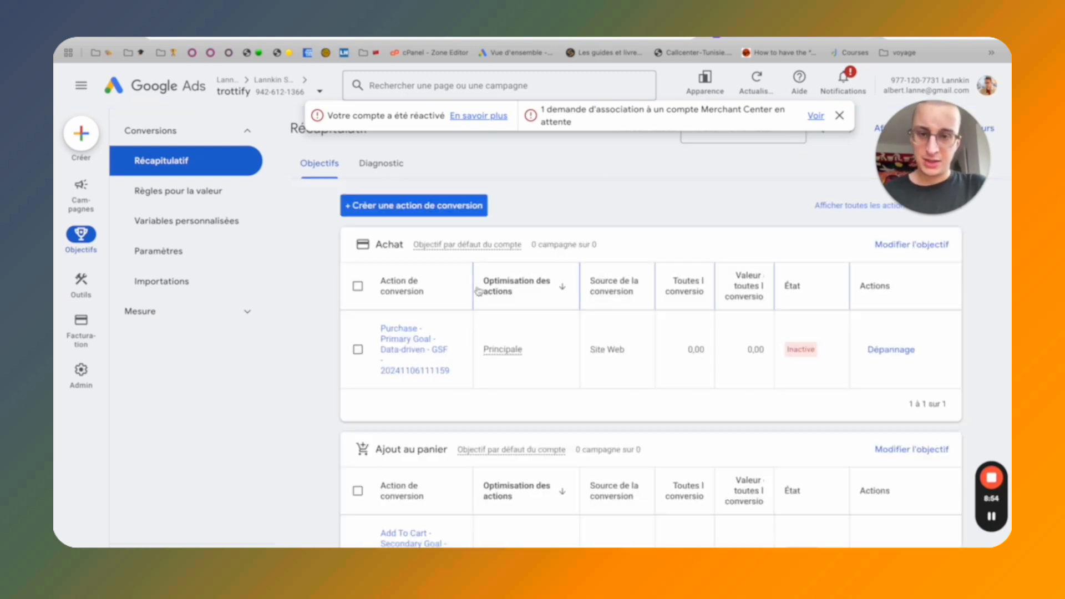
{"action": "left_click_drag", "start_coordinate": [473, 287], "coordinate": [643, 287]}
{"action": "scroll", "coordinate": [633, 333], "scroll_direction": "down", "scroll_amount": 2}
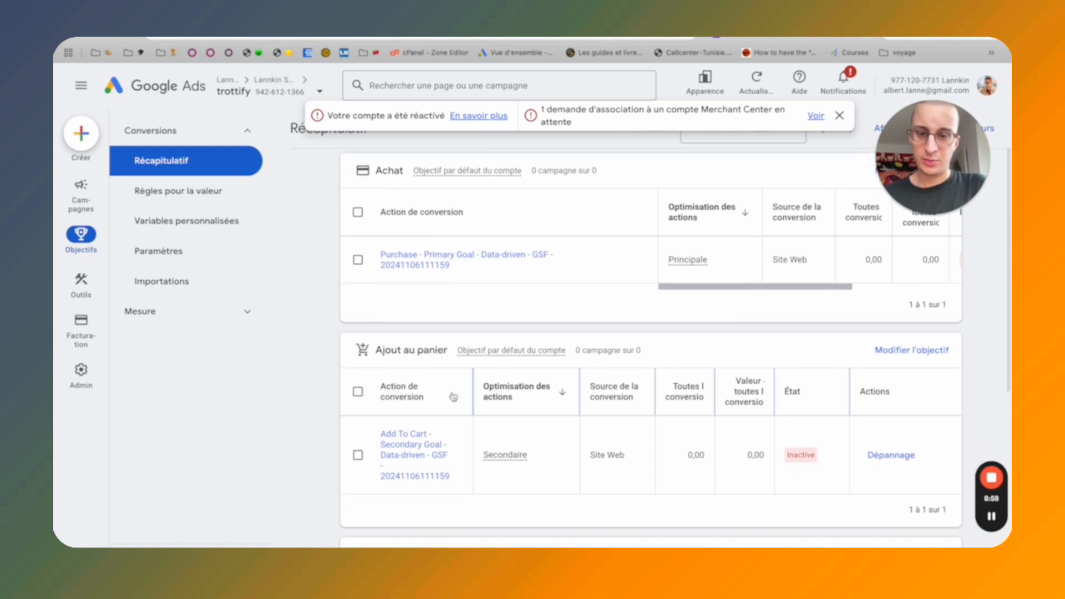
{"action": "scroll", "coordinate": [477, 452], "scroll_direction": "down", "scroll_amount": 5}
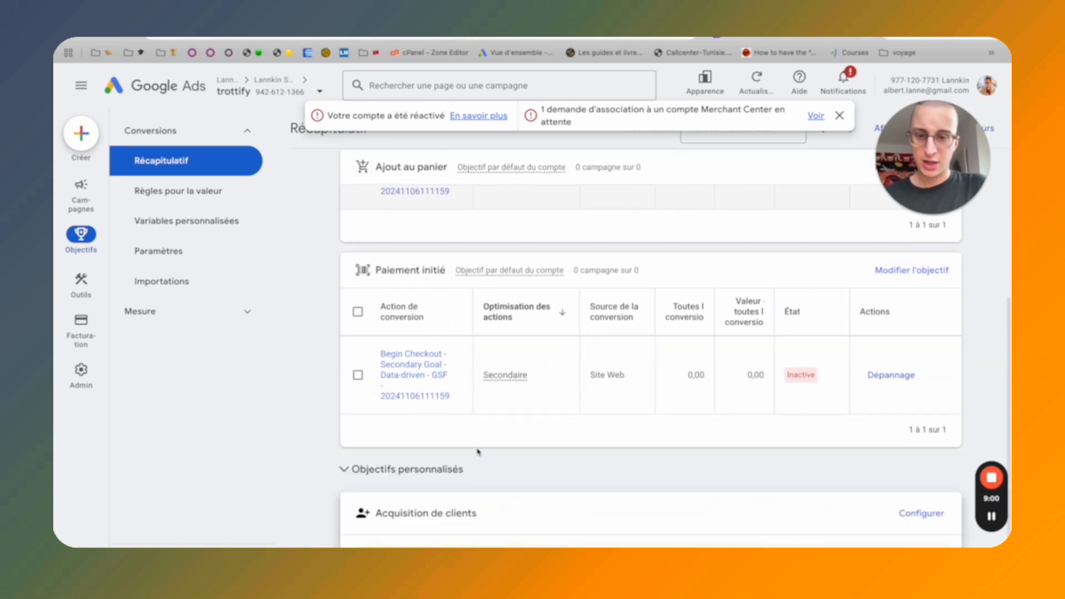
{"action": "scroll", "coordinate": [465, 348], "scroll_direction": "up", "scroll_amount": 7}
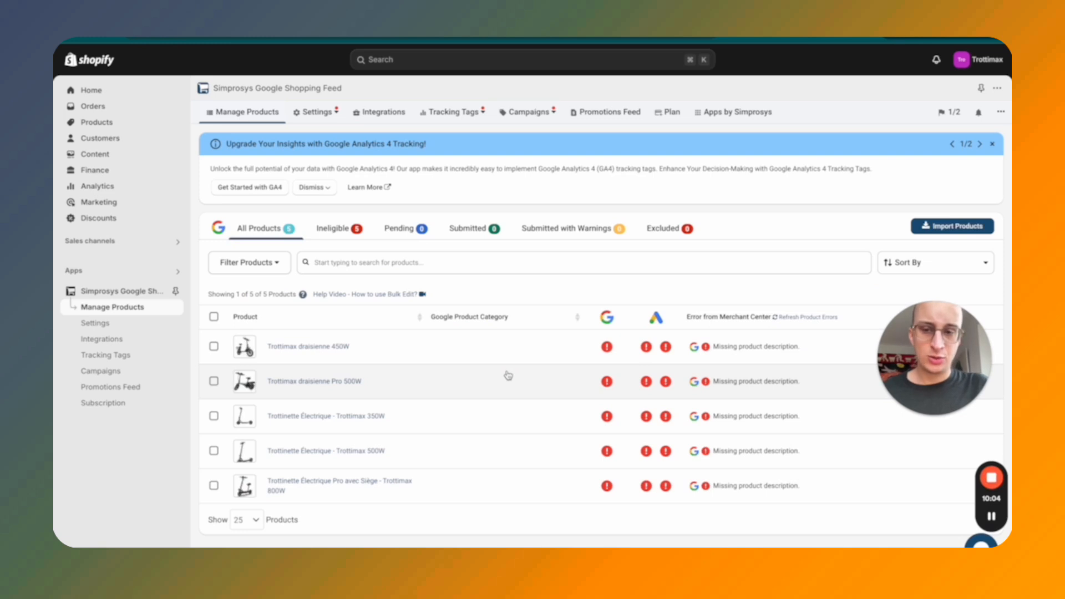
Examine the Google status and Merchant Center errors of the imported products in Simprosys's Manage Products list
{"action": "mouse_move", "coordinate": [646, 349]}
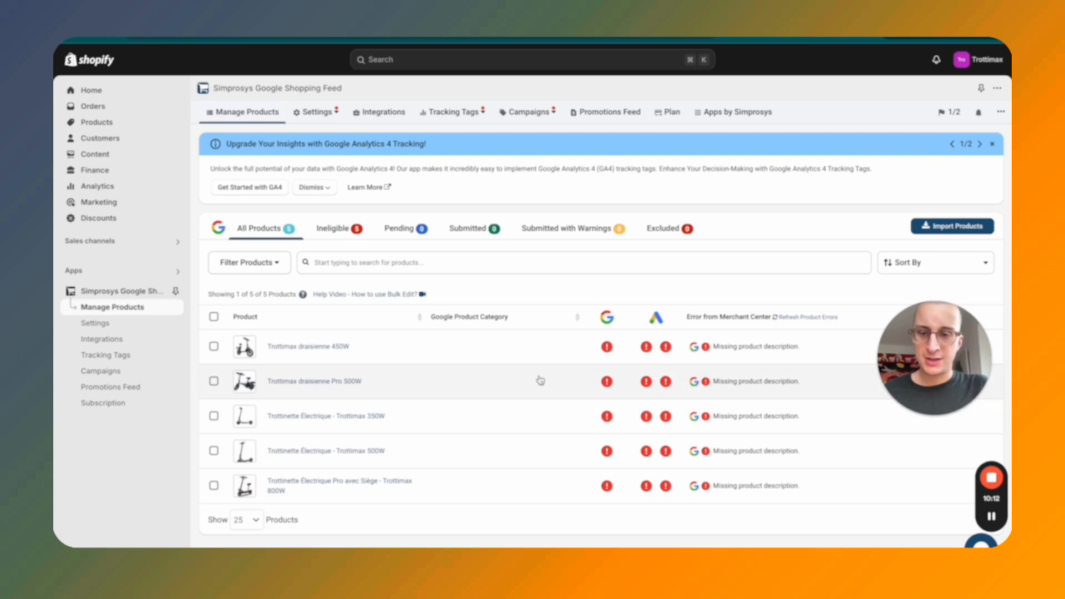
{"action": "scroll", "coordinate": [540, 380], "scroll_direction": "down", "scroll_amount": 1}
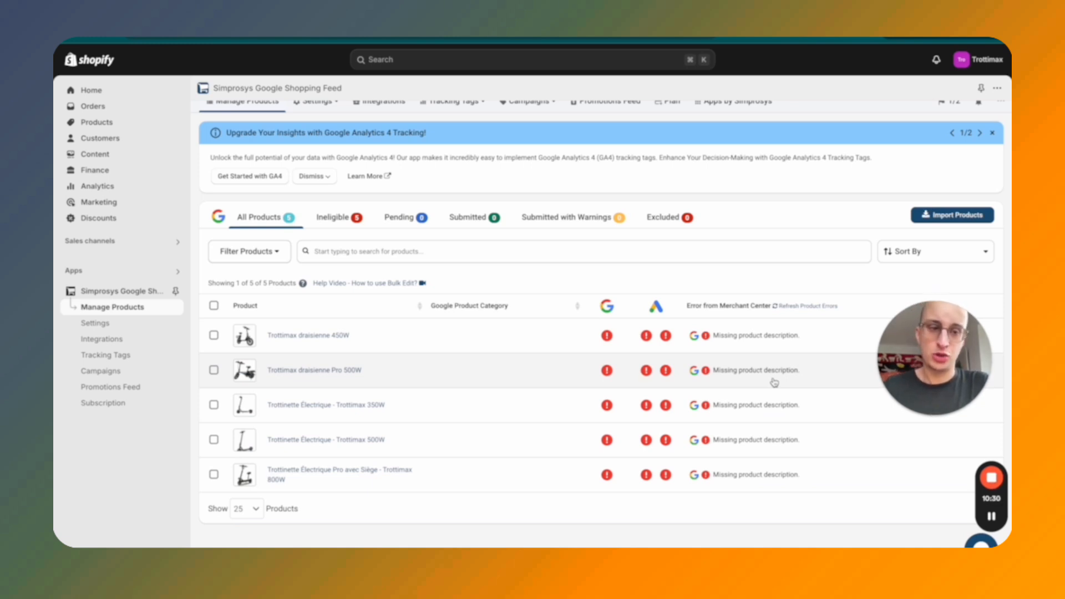
{"action": "scroll", "coordinate": [774, 382], "scroll_direction": "up", "scroll_amount": 1}
{"action": "mouse_move", "coordinate": [459, 115]}
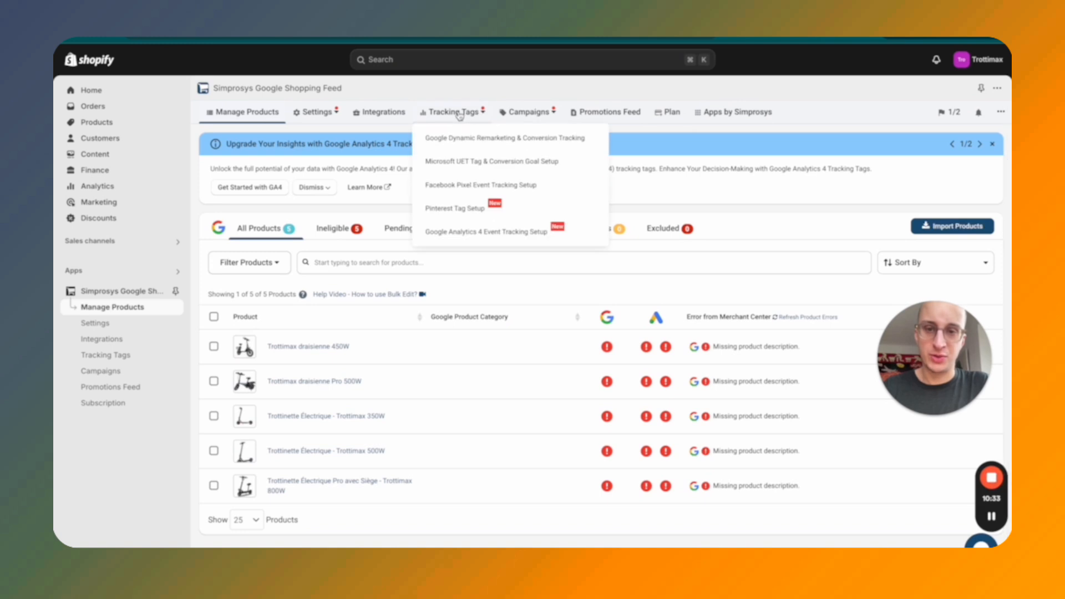